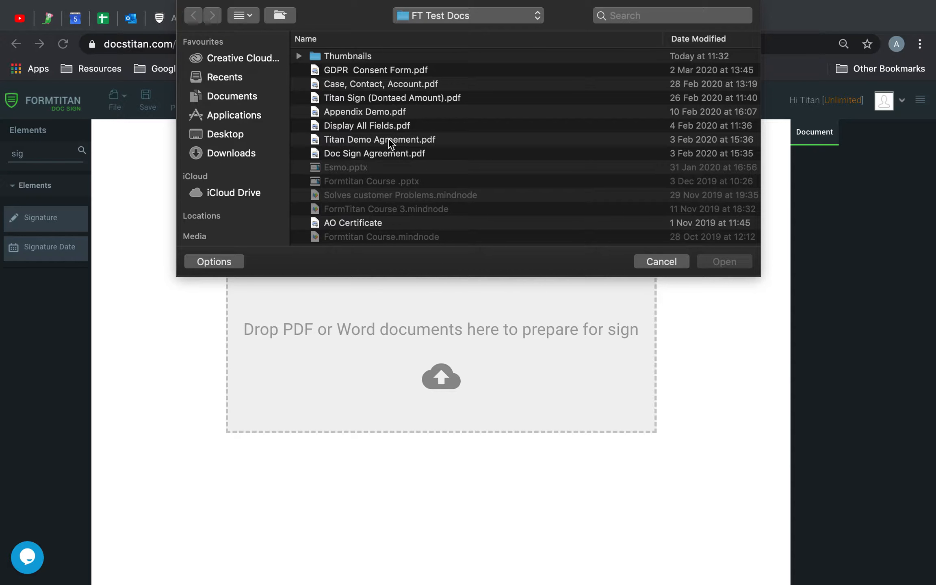
# - Open Titan Demo Agreement.pdf and search the Elements panel for 'text'
pyautogui.doubleClick(390, 142)
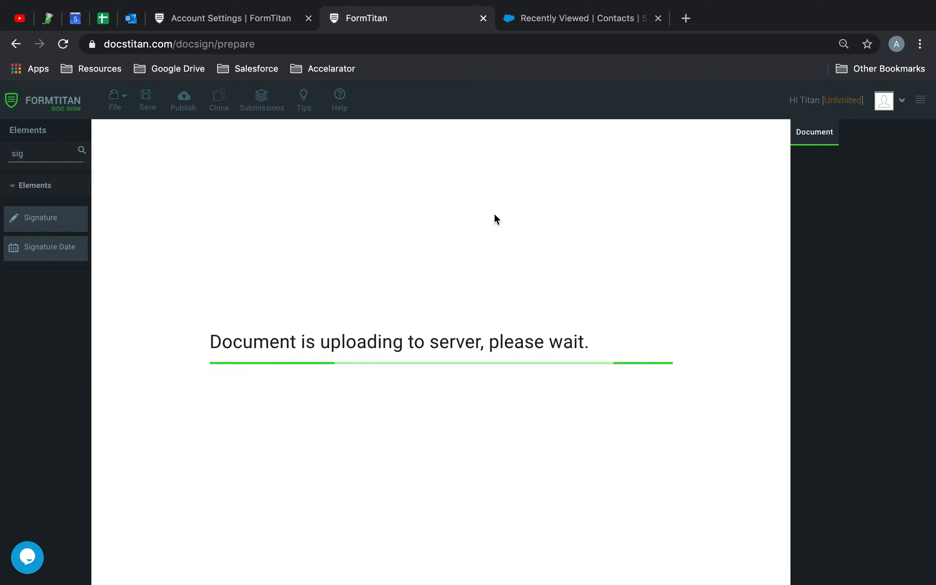
pyautogui.scroll(-20, 495, 213)
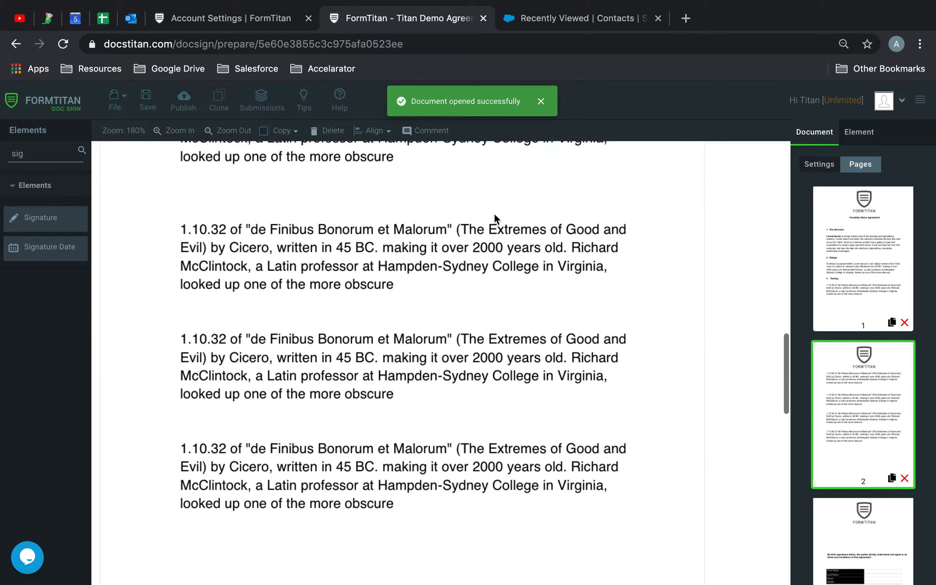
pyautogui.moveTo(55, 151); pyautogui.dragTo(2, 140)
pyautogui.write('text')
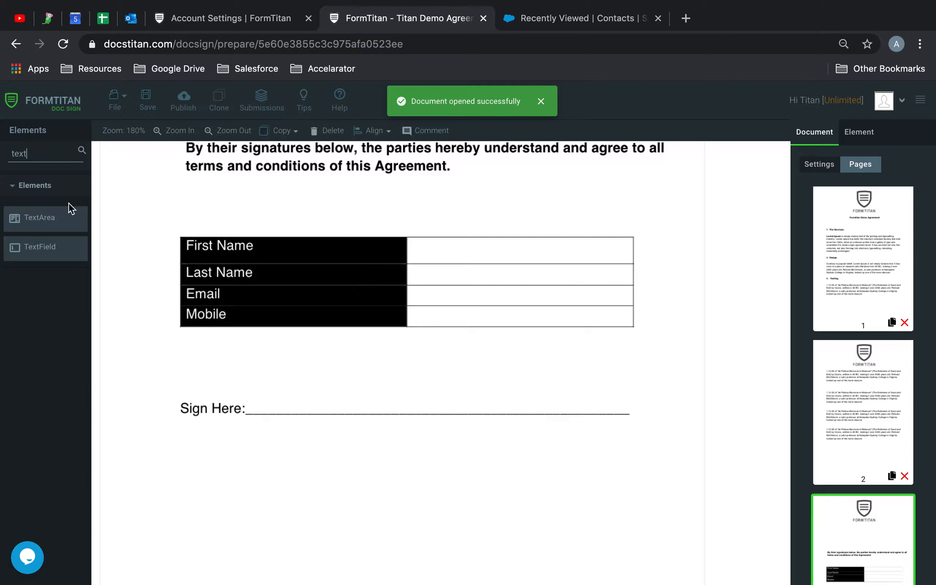
# - Place a text field in the First Name row, resize it, and copy it into the rows below
pyautogui.moveTo(45, 246); pyautogui.dragTo(486, 301)
pyautogui.moveTo(548, 323); pyautogui.dragTo(599, 254)
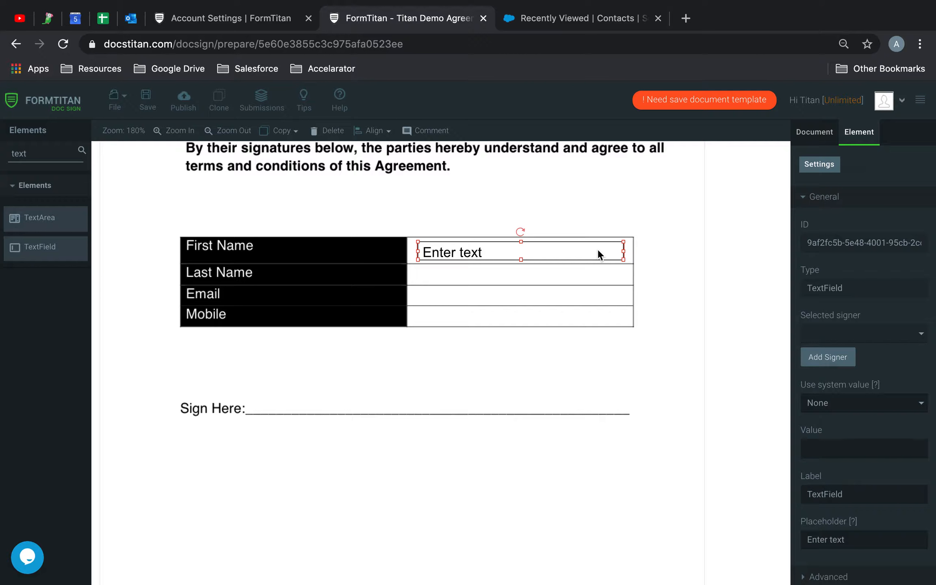
pyautogui.press('super+v')
pyautogui.moveTo(583, 273); pyautogui.dragTo(558, 319)
pyautogui.press('super+v')
pyautogui.press('super+v')
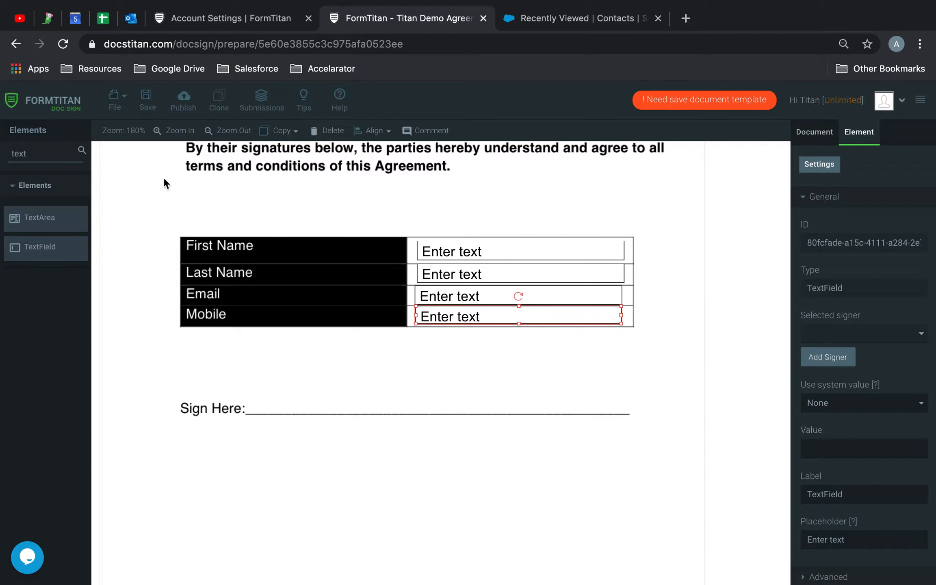
pyautogui.doubleClick(49, 153)
# - Drop a Signature element on Sign Here and tag the text fields firstname, lastname, email, mobile
pyautogui.write('sign')
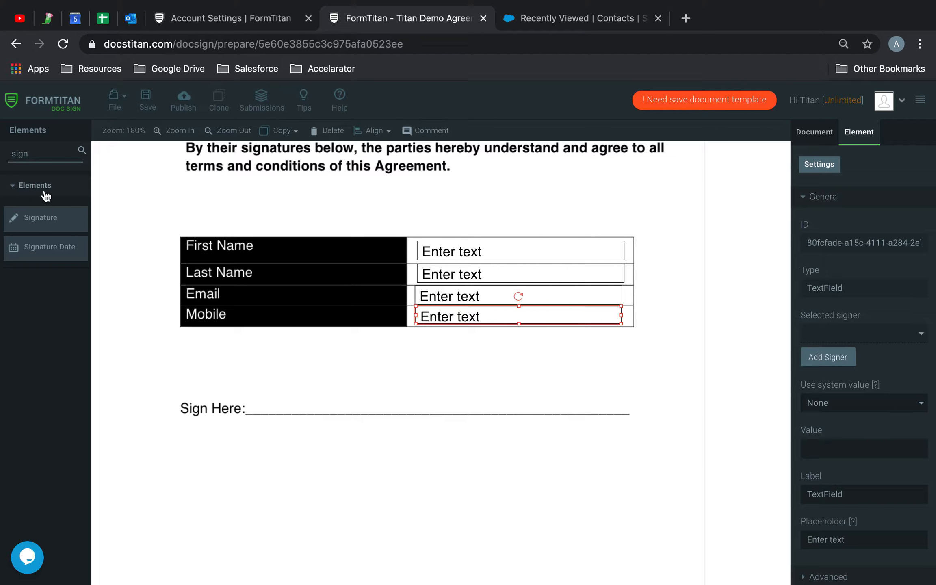
pyautogui.moveTo(56, 225)
pyautogui.mouseDown()
pyautogui.moveTo(265, 351)
pyautogui.moveTo(510, 401)
pyautogui.moveTo(583, 401)
pyautogui.moveTo(549, 393)
pyautogui.mouseUp()
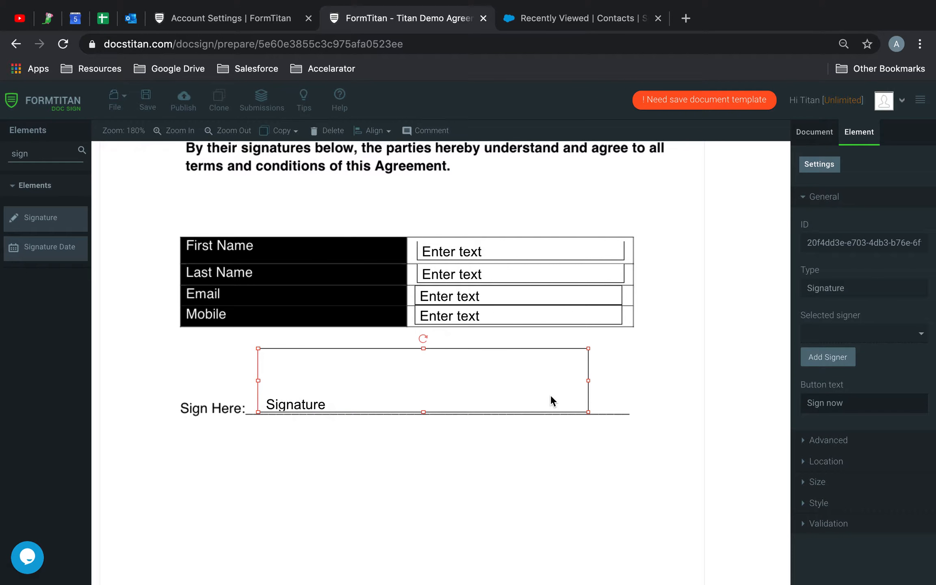
pyautogui.click(584, 258)
pyautogui.scroll(-2, 854, 423)
pyautogui.click(836, 495)
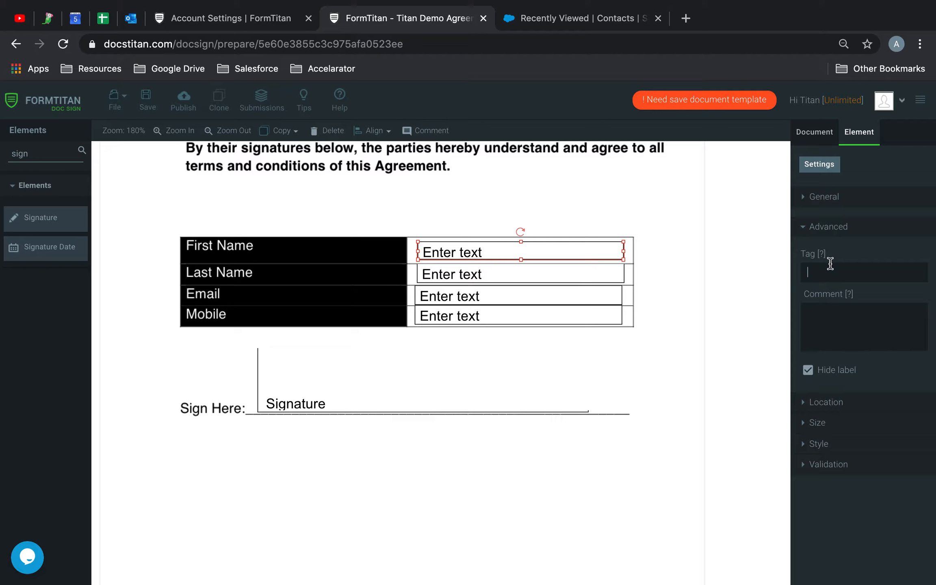
pyautogui.click(527, 269)
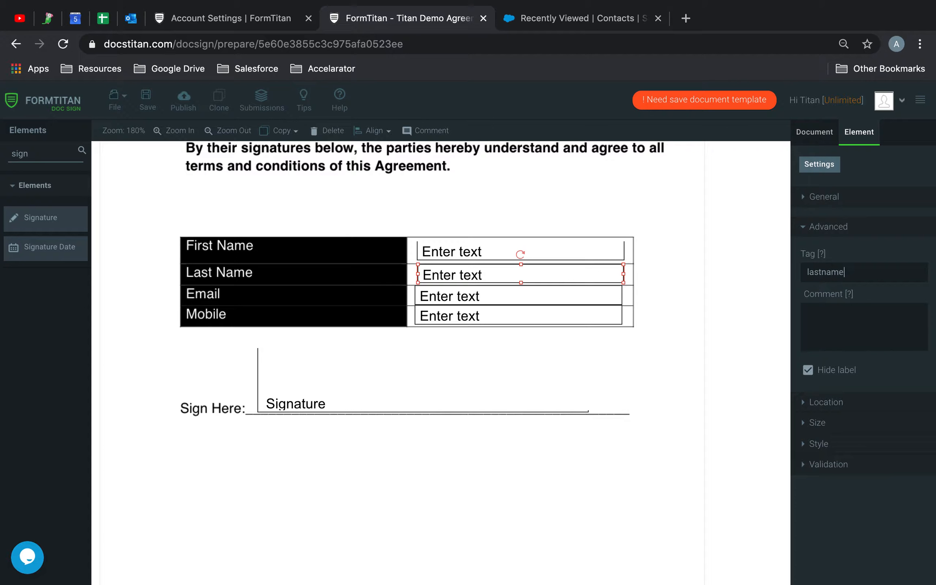
pyautogui.click(561, 296)
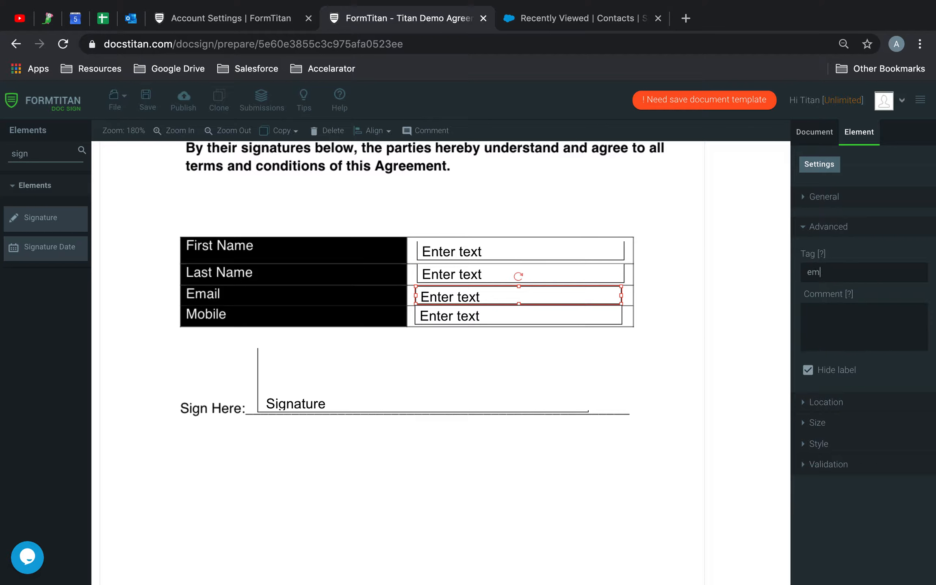
pyautogui.click(581, 314)
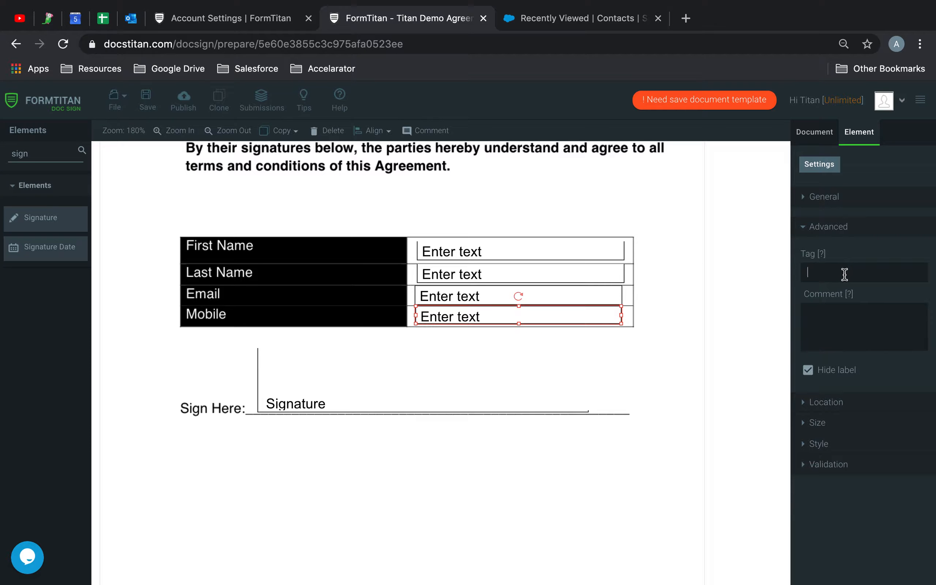
pyautogui.click(498, 365)
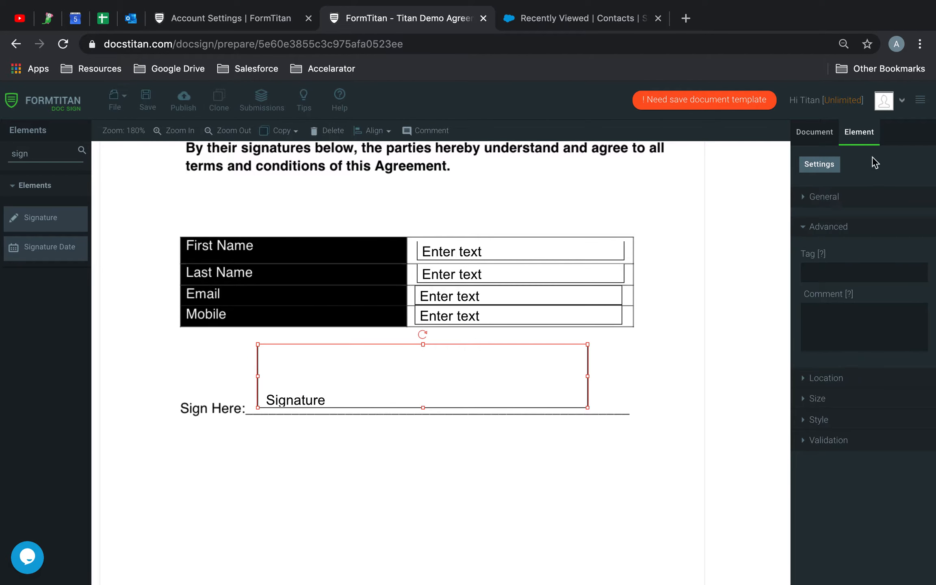
# - In the Document settings, open the Salesforce integration and start a Push to Salesforce
pyautogui.click(811, 133)
pyautogui.click(817, 199)
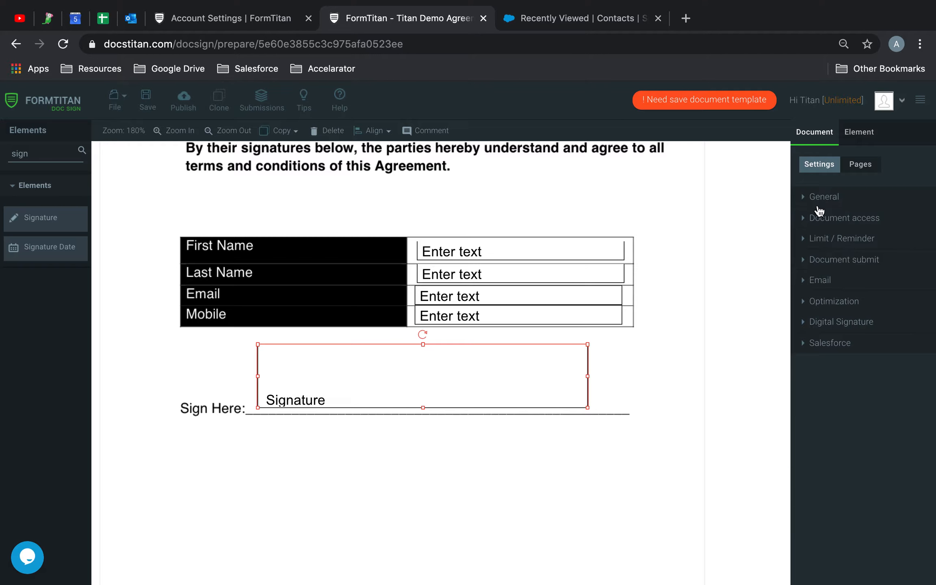
pyautogui.click(831, 219)
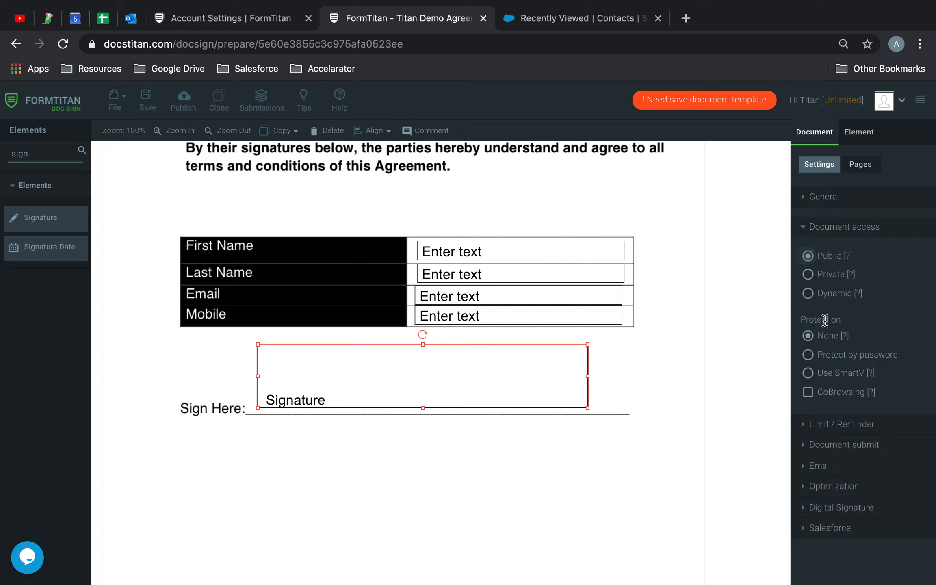
pyautogui.click(837, 535)
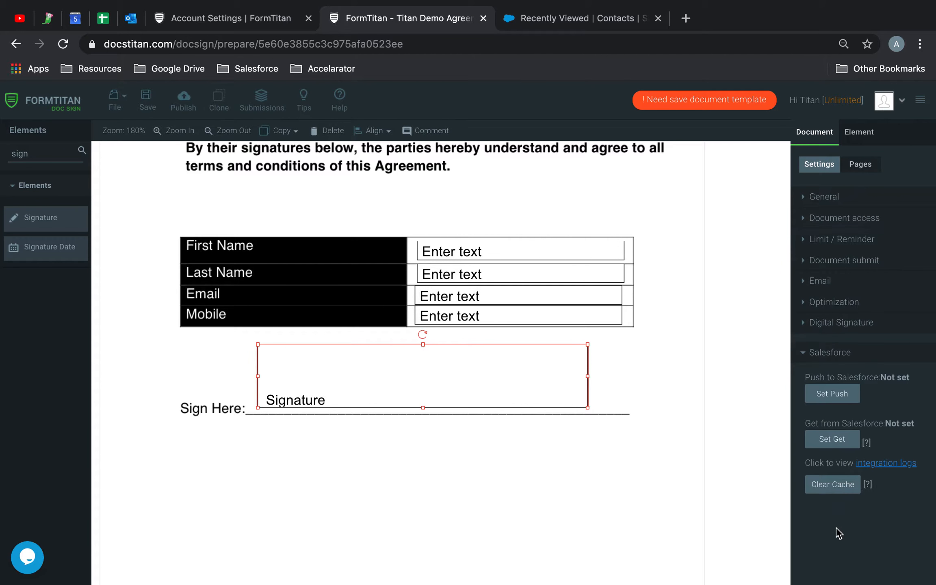
pyautogui.click(835, 391)
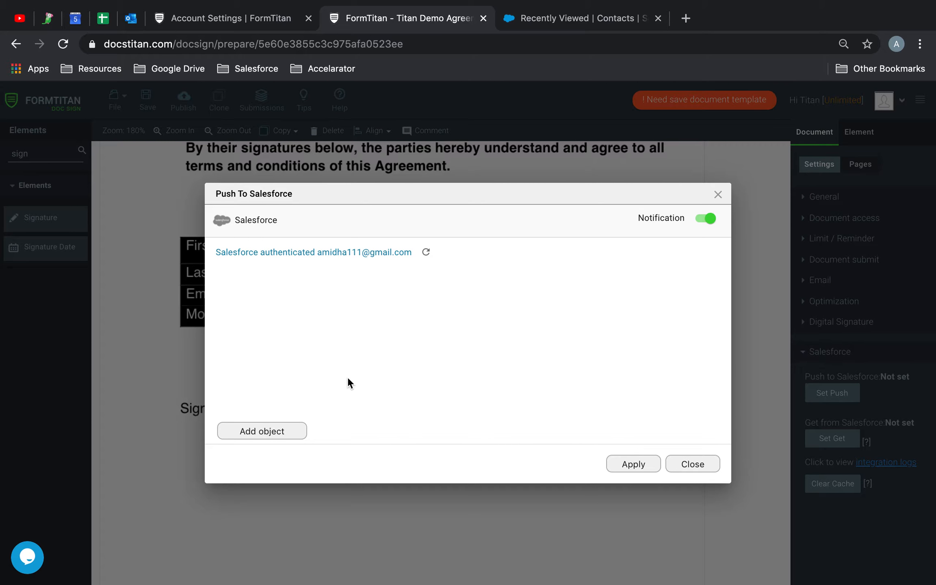
# - Add a Contact object to the push and open its field mapping table
pyautogui.click(264, 434)
pyautogui.click(281, 345)
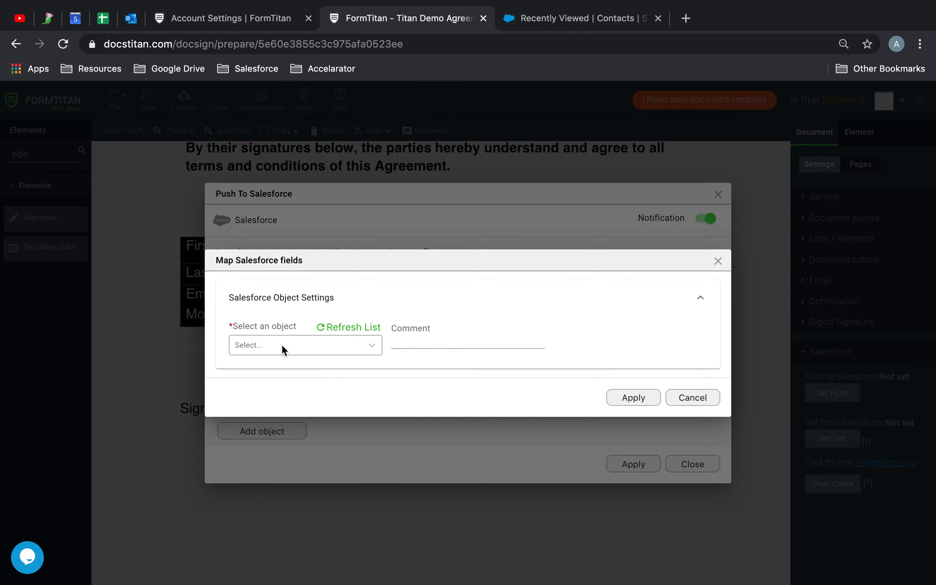
pyautogui.write('cont')
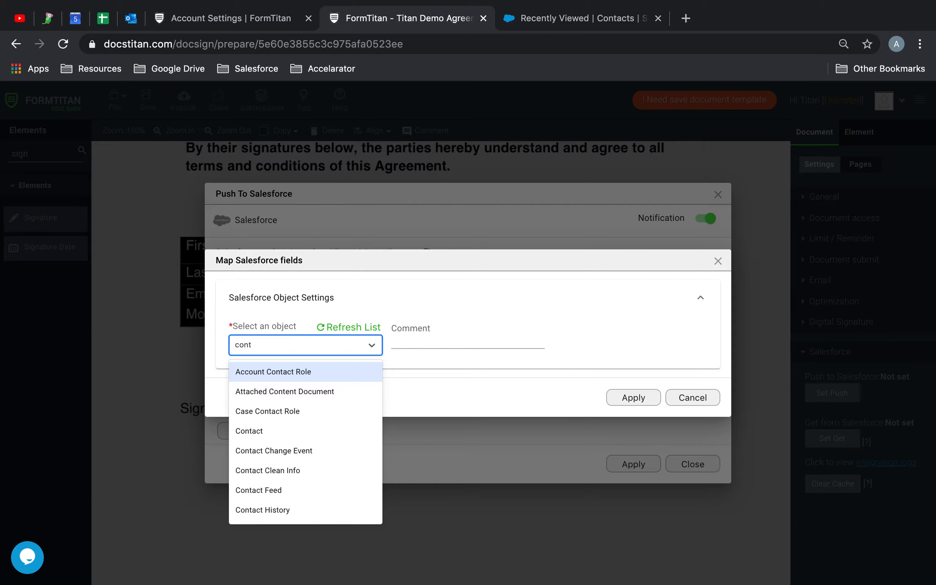
pyautogui.click(284, 430)
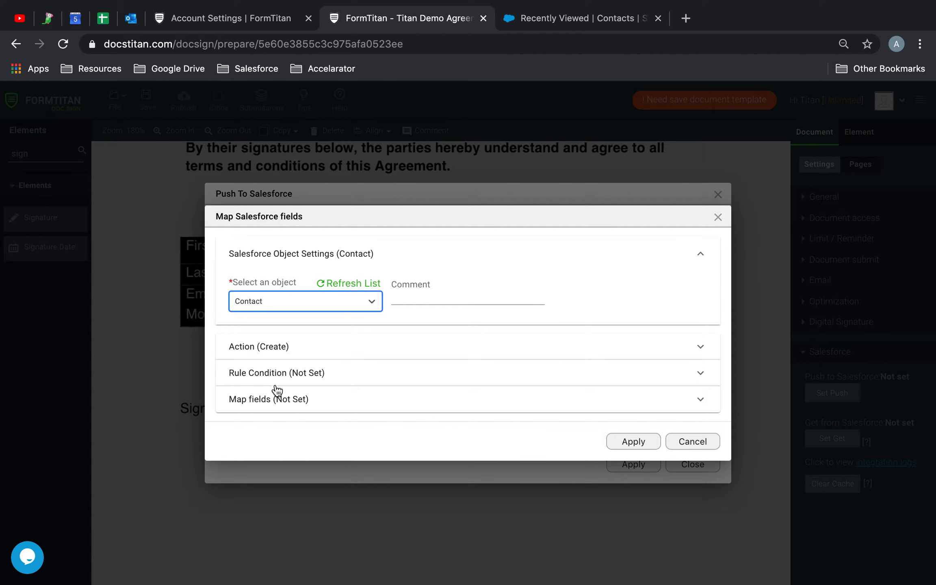
pyautogui.click(268, 401)
pyautogui.click(296, 398)
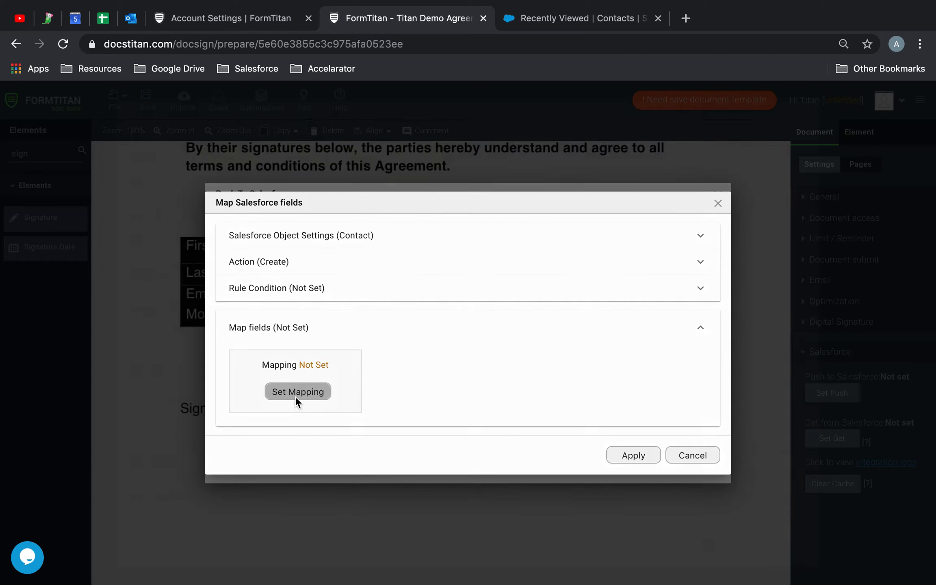
# - Map the Contact's Last Name to lastname and First Name to firstname
pyautogui.click(415, 210)
pyautogui.write('las')
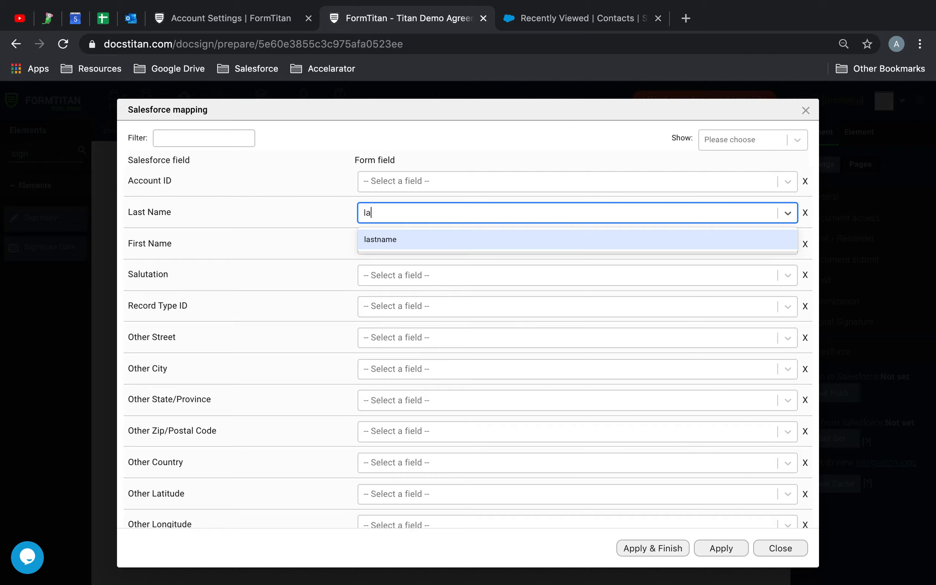
pyautogui.click(416, 237)
pyautogui.click(402, 241)
pyautogui.write('fir')
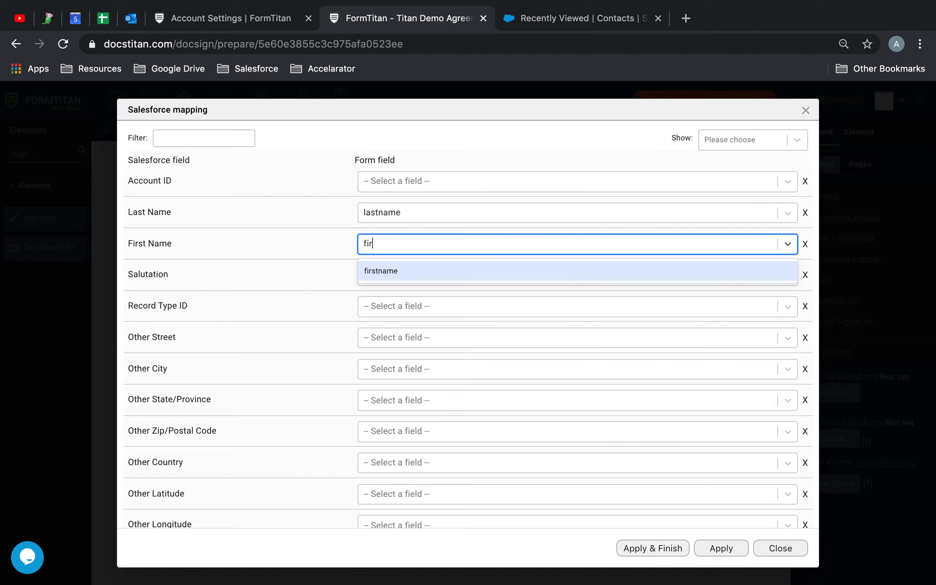
pyautogui.click(390, 271)
# - Map Email to the email field and Mobile Phone to mobile, then apply the Contact mapping
pyautogui.click(234, 137)
pyautogui.write('em')
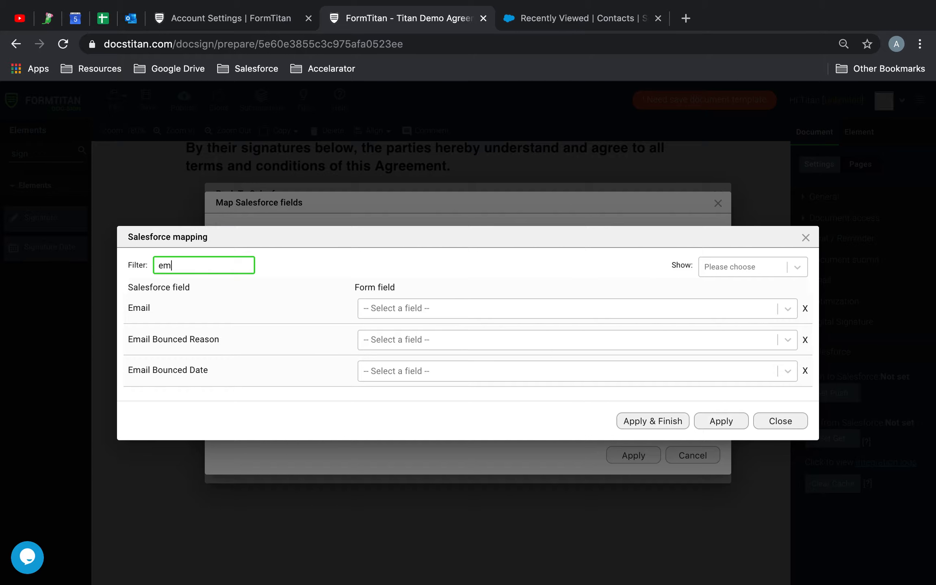
pyautogui.click(387, 310)
pyautogui.write('ema')
pyautogui.click(397, 334)
pyautogui.moveTo(184, 266); pyautogui.dragTo(96, 255)
pyautogui.write('mob')
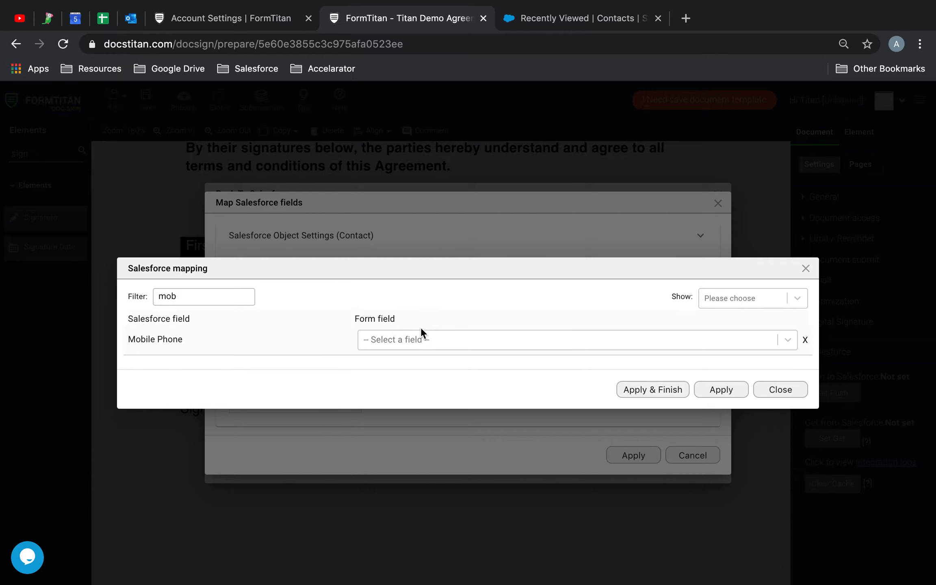
pyautogui.click(411, 341)
pyautogui.write('obil')
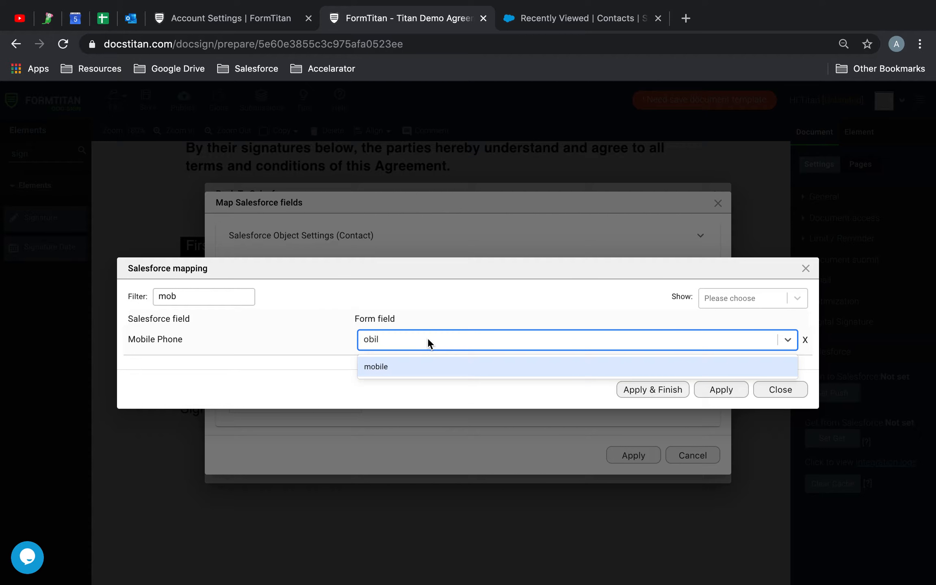
pyautogui.click(404, 366)
pyautogui.click(721, 389)
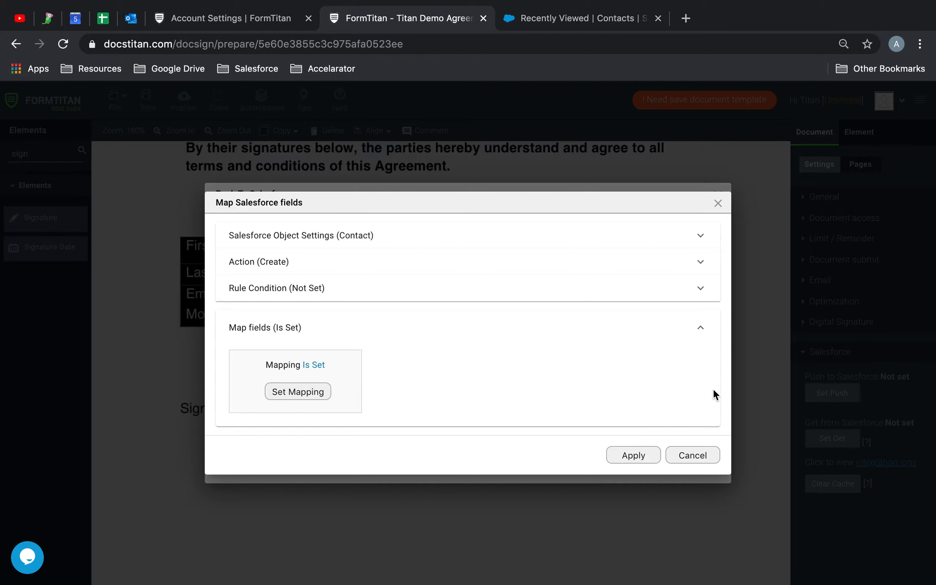
pyautogui.click(634, 455)
# - Add a Files object under the Contact and open its field mapping
pyautogui.click(686, 275)
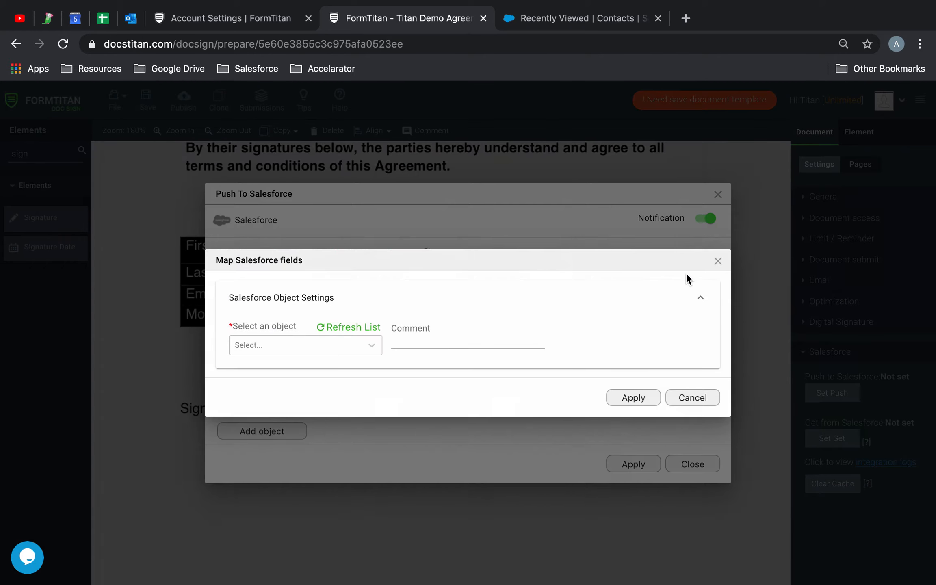
pyautogui.click(313, 352)
pyautogui.write('file')
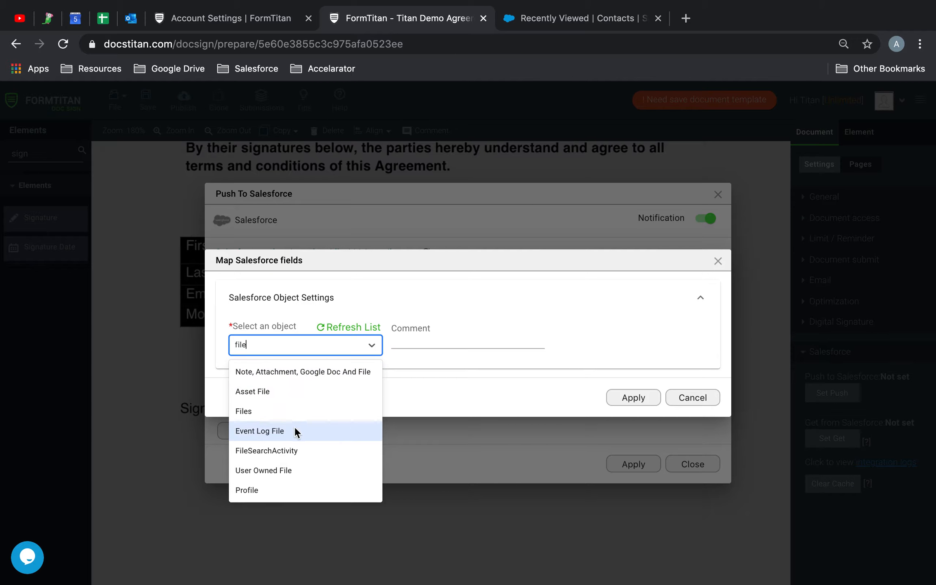
pyautogui.click(291, 414)
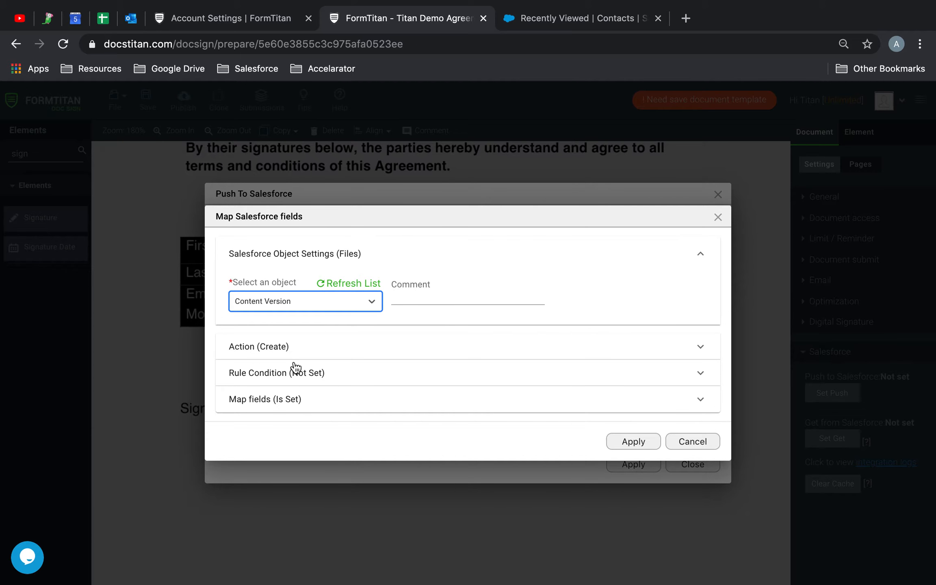
pyautogui.click(263, 402)
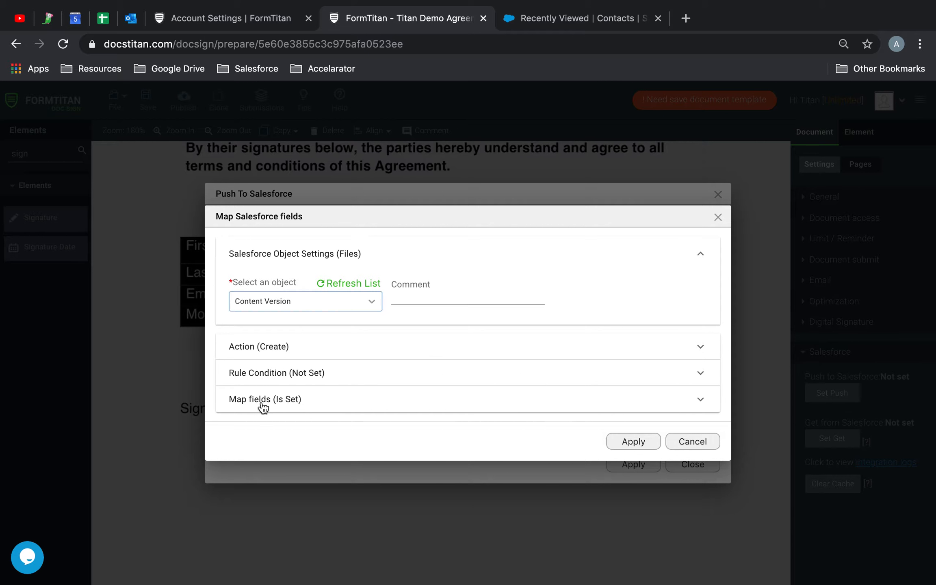
pyautogui.click(307, 390)
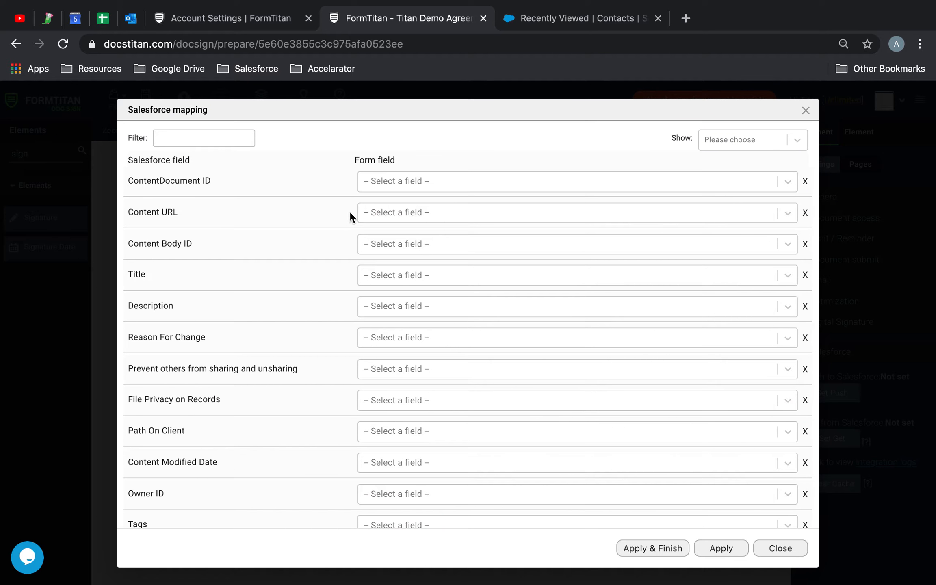
# - Set the file Title source to Other with the fixed title 'Contract Demo'
pyautogui.click(410, 276)
pyautogui.write('other')
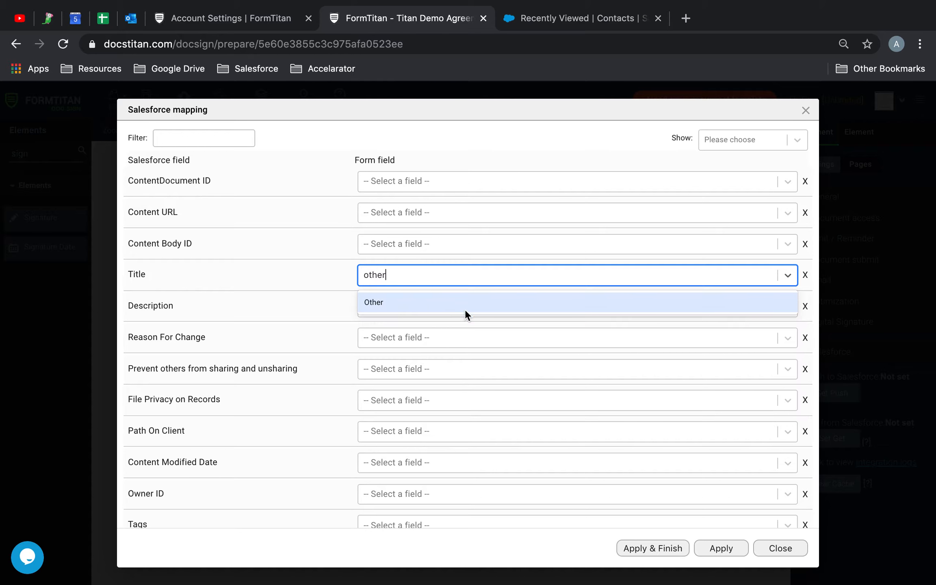
pyautogui.click(464, 304)
pyautogui.click(626, 273)
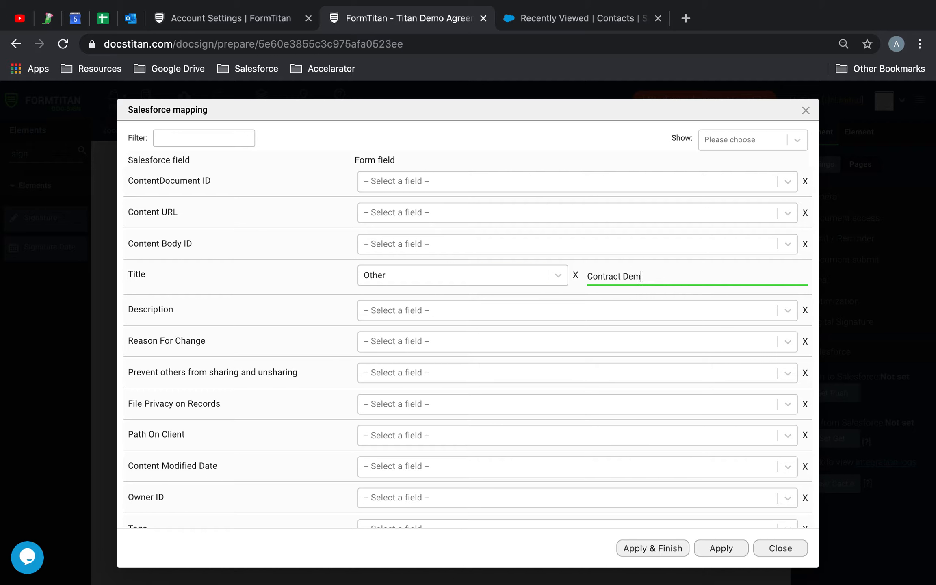
# - Set Version Data to Your Document, show only mapped fields, and apply the Files mapping
pyautogui.click(230, 138)
pyautogui.write('ver')
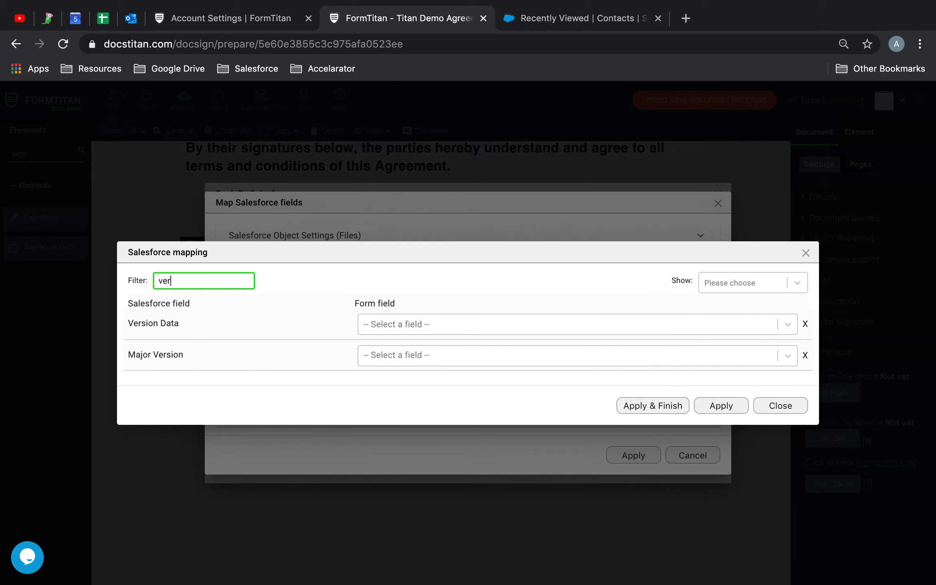
pyautogui.click(396, 320)
pyautogui.write('your')
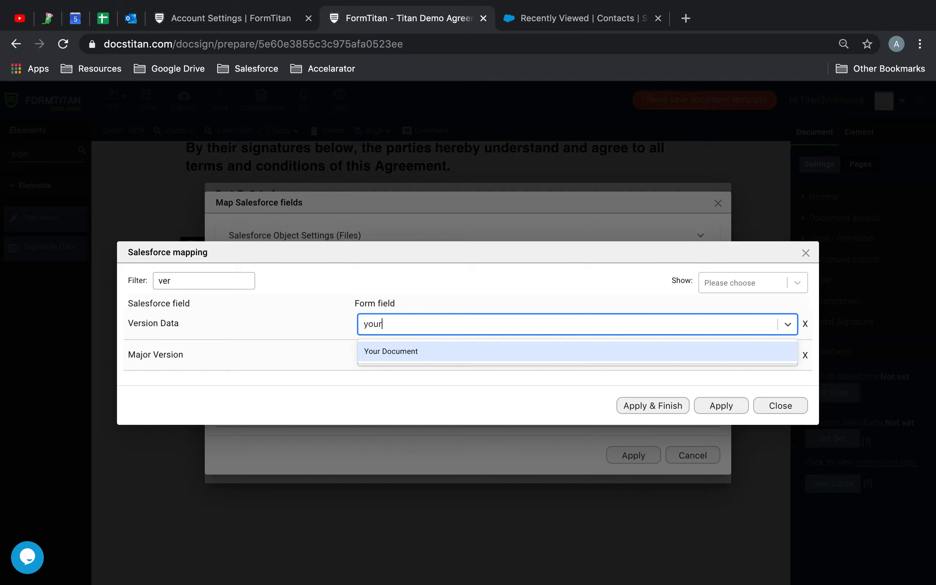
pyautogui.click(406, 349)
pyautogui.doubleClick(230, 280)
pyautogui.press('BackSpace')
pyautogui.click(776, 147)
pyautogui.click(721, 183)
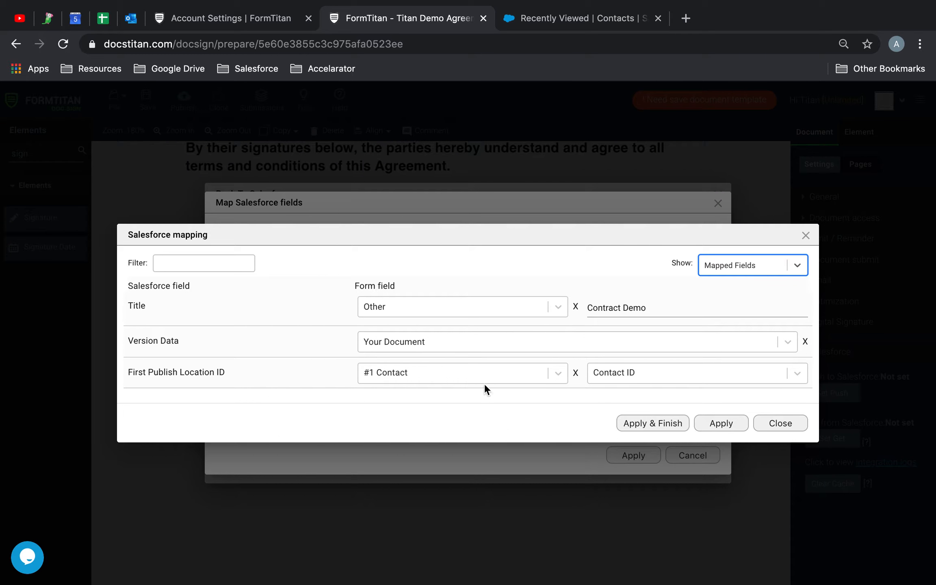
pyautogui.click(700, 423)
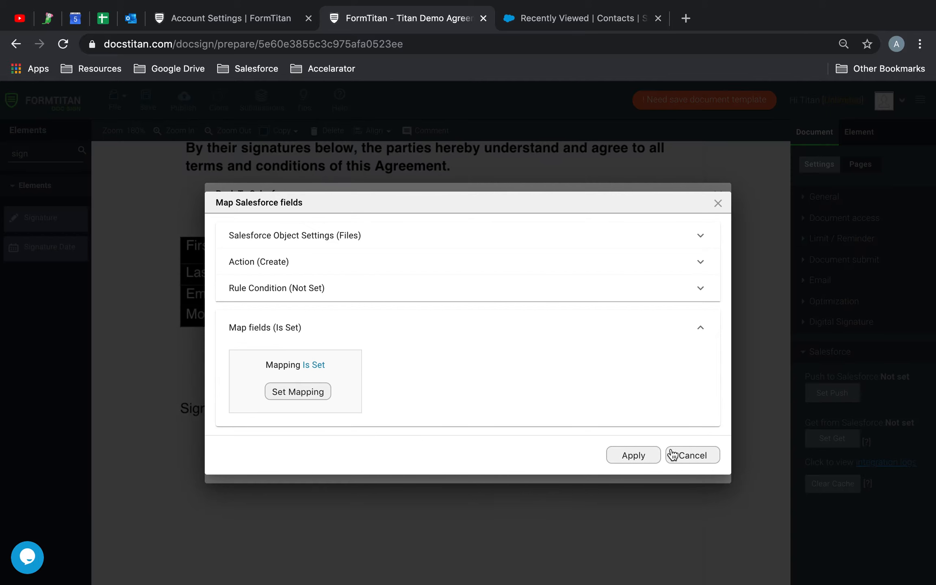
# - Apply the Files and Salesforce push settings, then save, publish and view the agreement
pyautogui.click(625, 455)
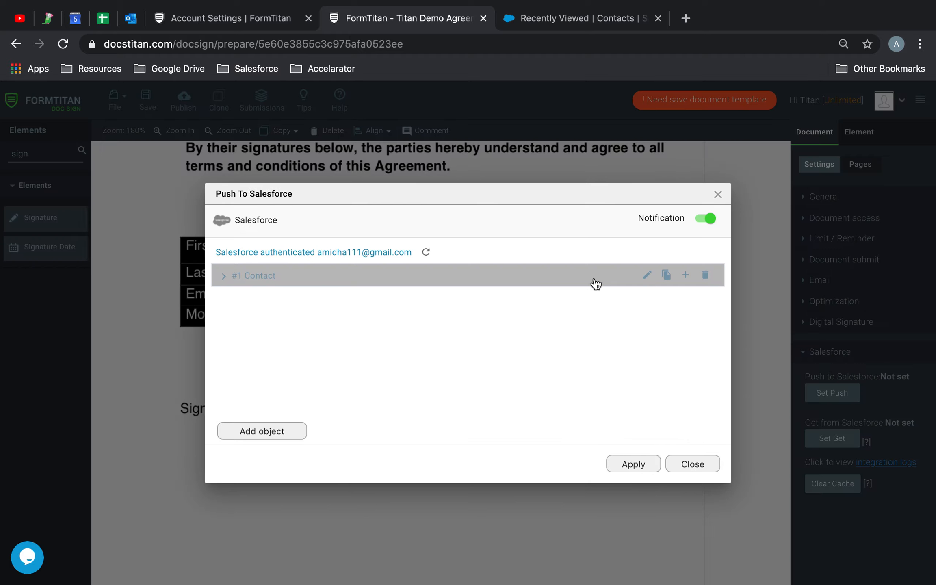
pyautogui.click(223, 274)
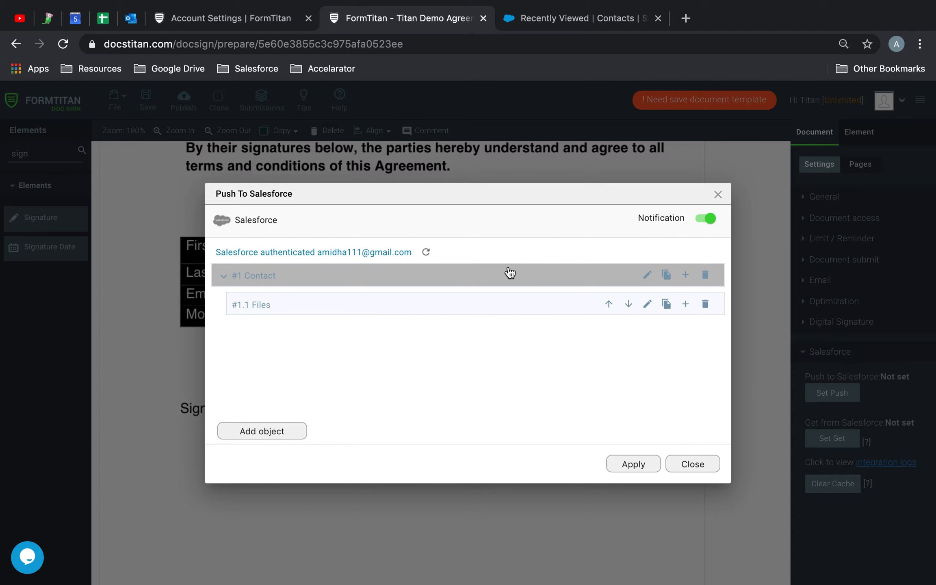
pyautogui.click(652, 465)
pyautogui.click(146, 97)
pyautogui.click(184, 99)
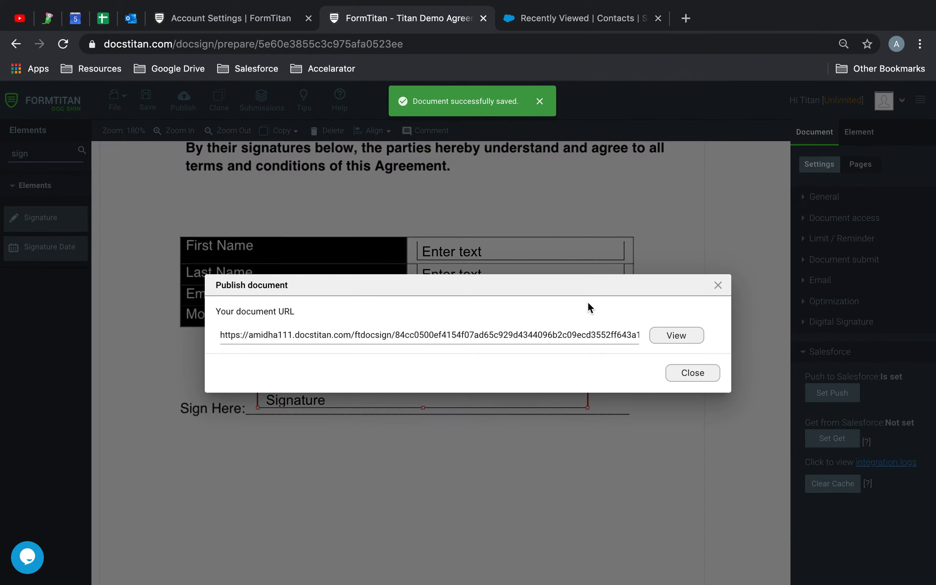
pyautogui.click(671, 337)
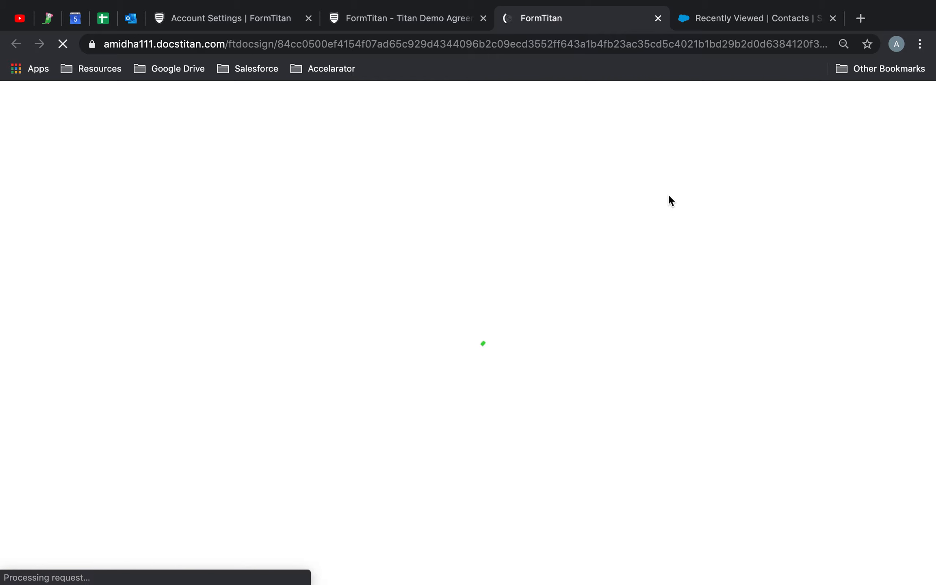
# - Reload Account Settings to check the API Calls breakdown, then return to the agreement's signing tab
pyautogui.click(279, 24)
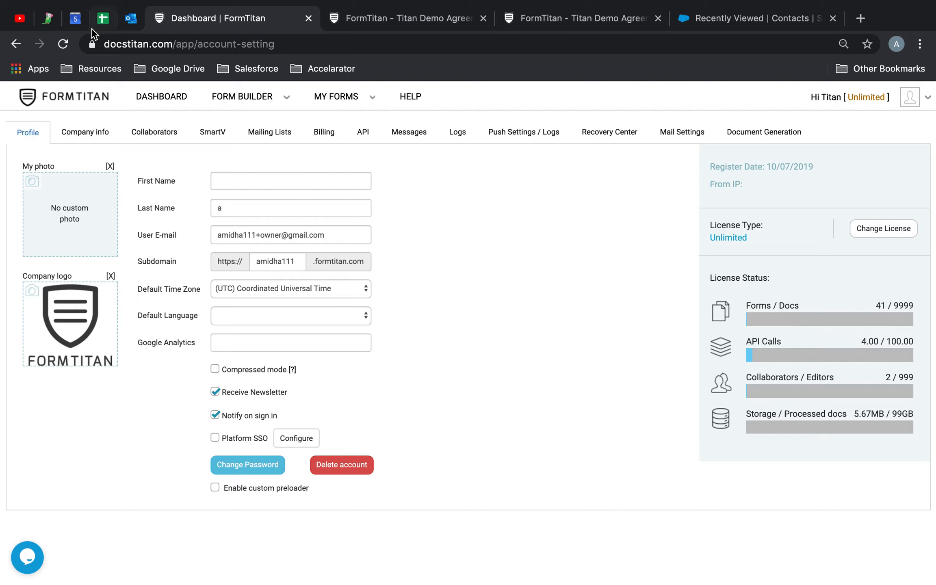
pyautogui.click(63, 43)
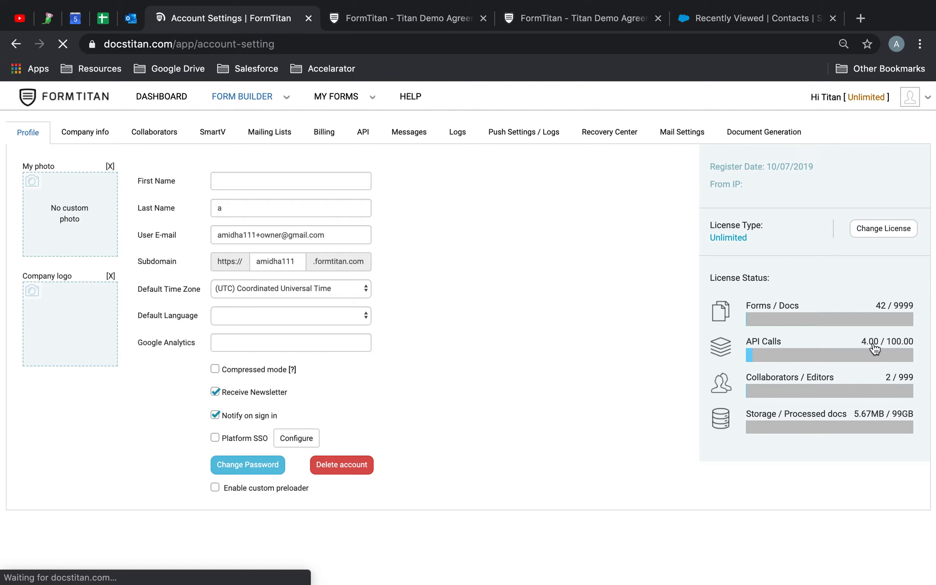
pyautogui.moveTo(866, 346)
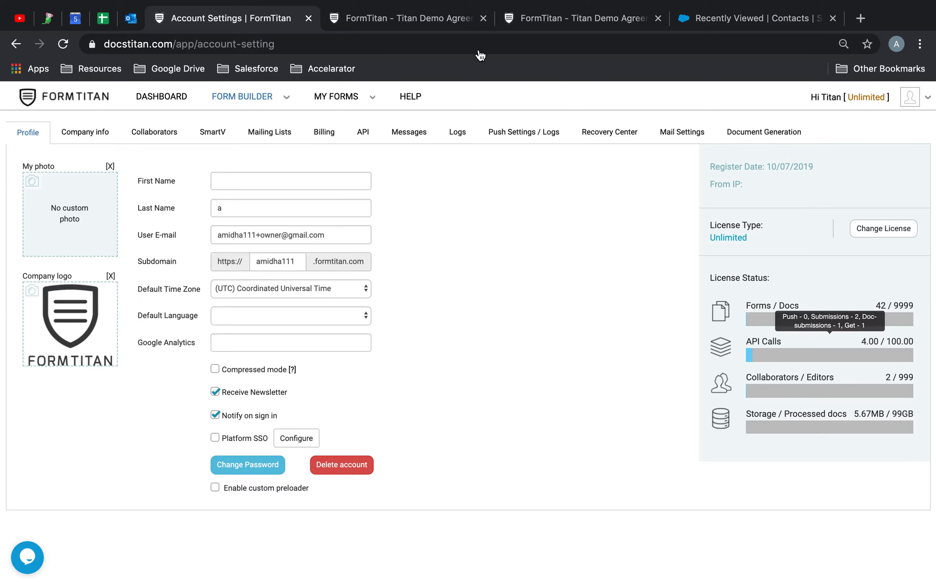
pyautogui.click(569, 18)
pyautogui.scroll(-20, 484, 321)
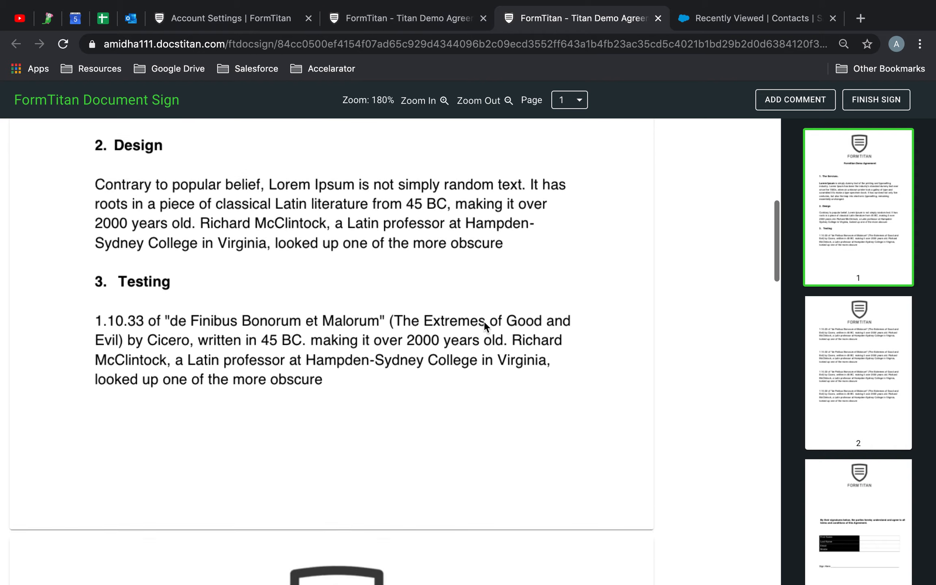
# - Fill in the signer's first name, last name, e-mail and mobile number on the agreement
pyautogui.click(434, 27)
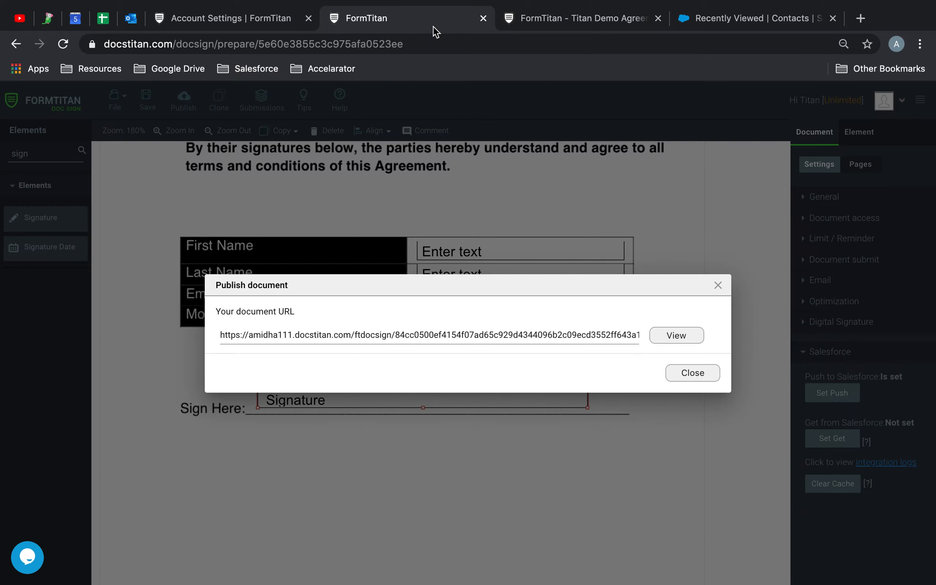
pyautogui.click(555, 20)
pyautogui.scroll(-5, 497, 217)
pyautogui.click(452, 316)
pyautogui.write('API')
pyautogui.click(461, 350)
pyautogui.write('Bloggs')
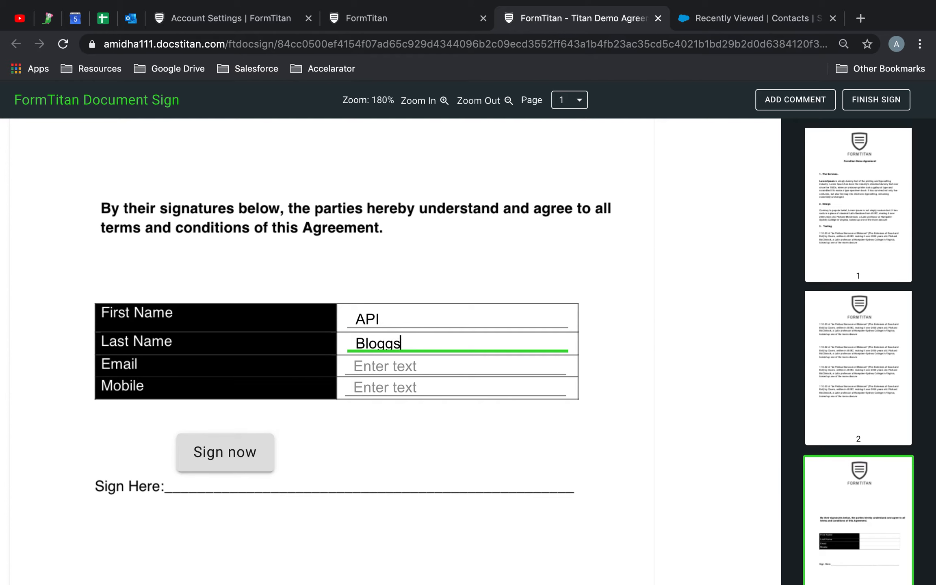
pyautogui.press('Tab')
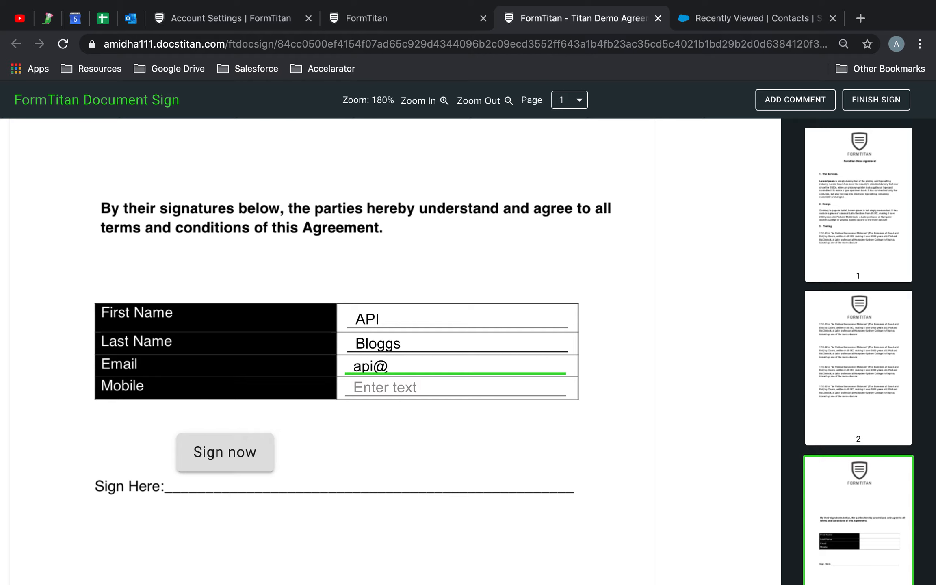
pyautogui.click(460, 386)
pyautogui.write('21-3902-91')
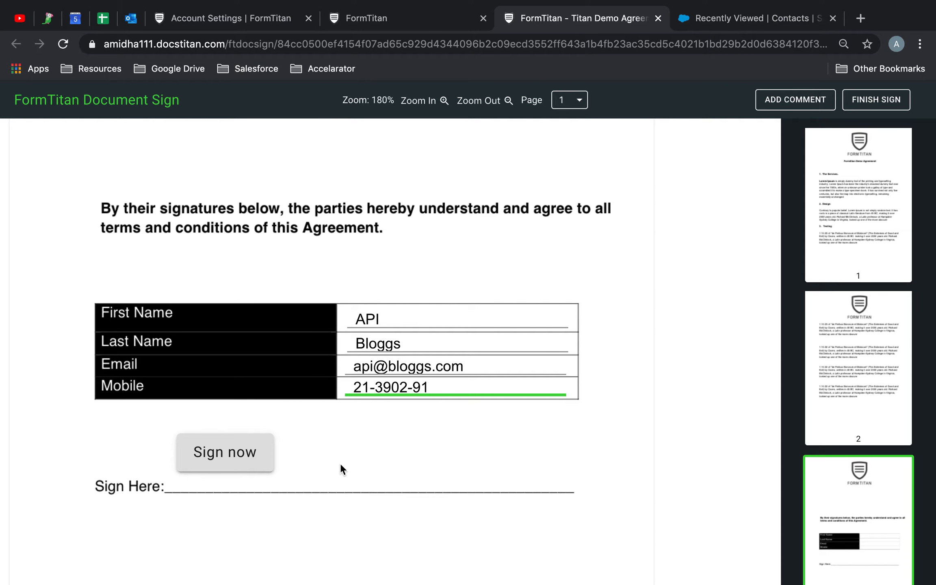
# - Start signing the agreement and choose to create a new hand-drawn signature
pyautogui.click(252, 452)
pyautogui.click(187, 298)
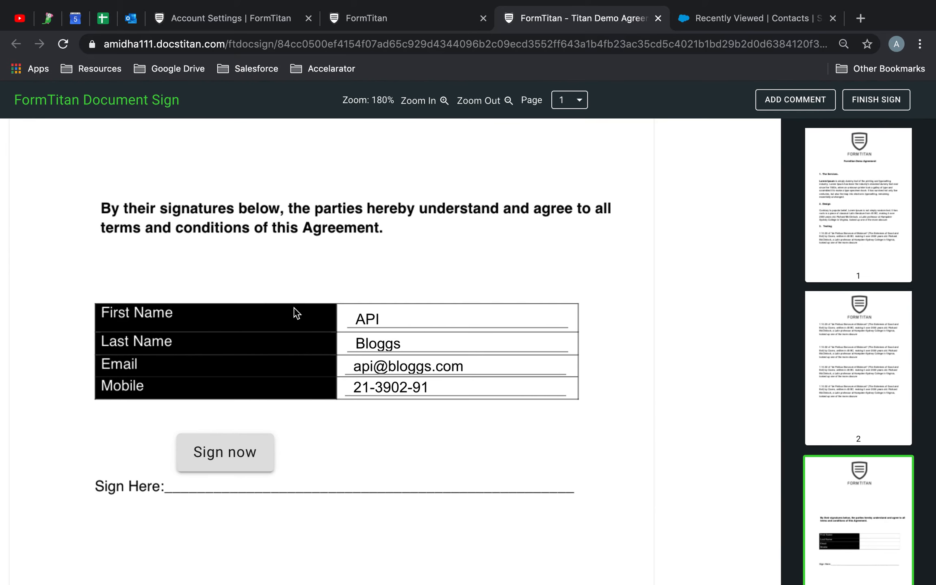
pyautogui.click(245, 467)
pyautogui.click(683, 257)
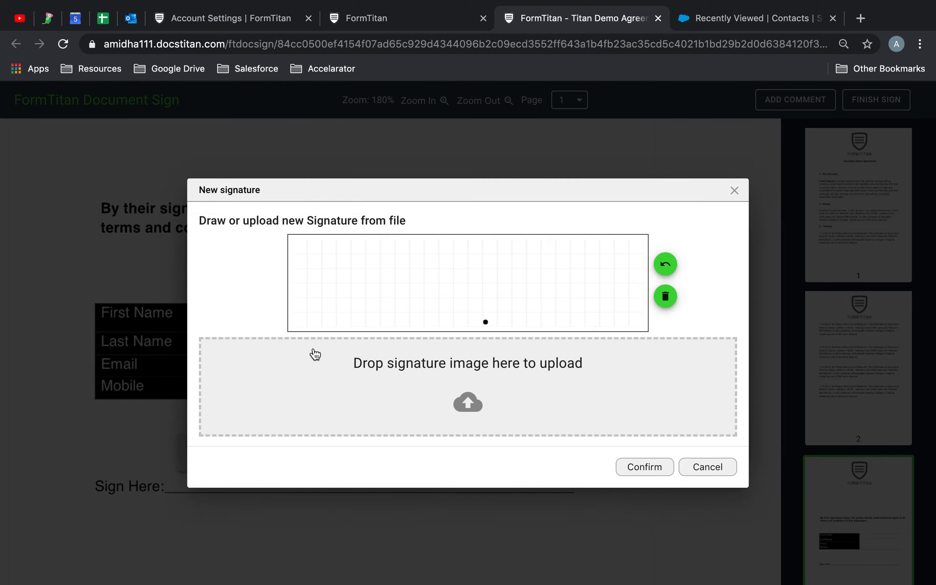
# - Draw and confirm the signature, finish signing, and switch to Account Settings
pyautogui.moveTo(350, 323)
pyautogui.mouseDown()
pyautogui.moveTo(381, 325)
pyautogui.moveTo(381, 263)
pyautogui.moveTo(418, 300)
pyautogui.moveTo(493, 269)
pyautogui.mouseUp()
pyautogui.moveTo(400, 318); pyautogui.dragTo(544, 288)
pyautogui.click(543, 313)
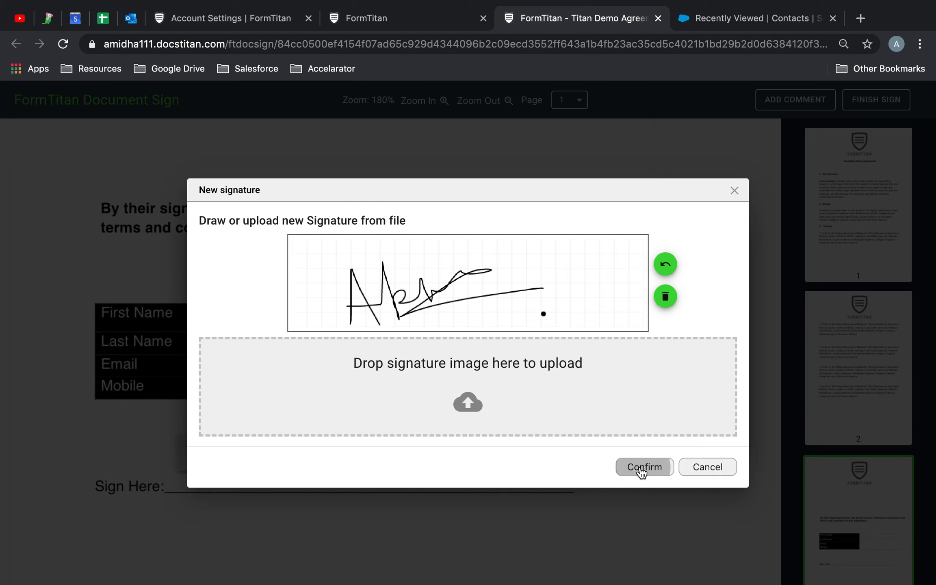
pyautogui.click(641, 471)
pyautogui.click(876, 101)
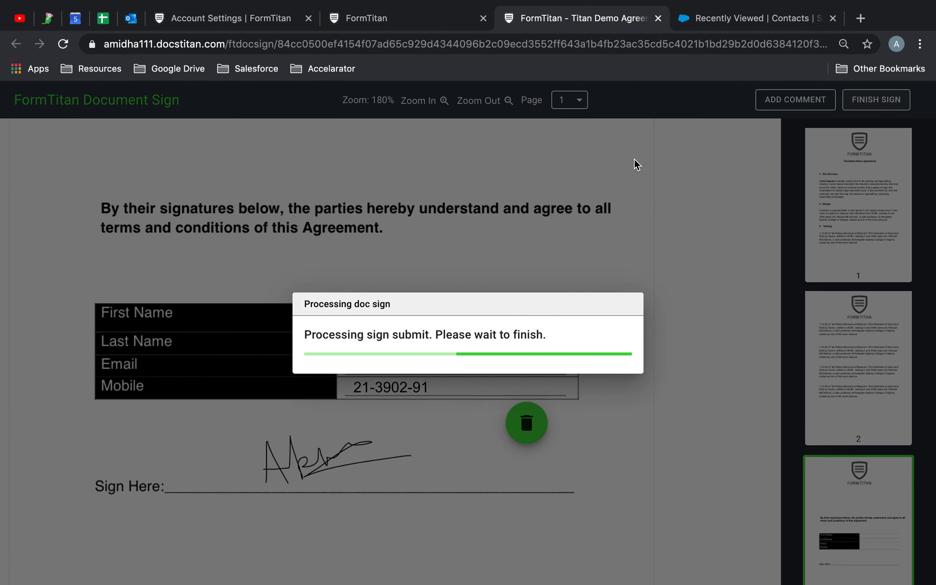
pyautogui.click(274, 24)
# - Reload Account Settings and check API Calls at 5.00/100.00 and storage at 6.12MB
pyautogui.click(396, 25)
pyautogui.click(238, 24)
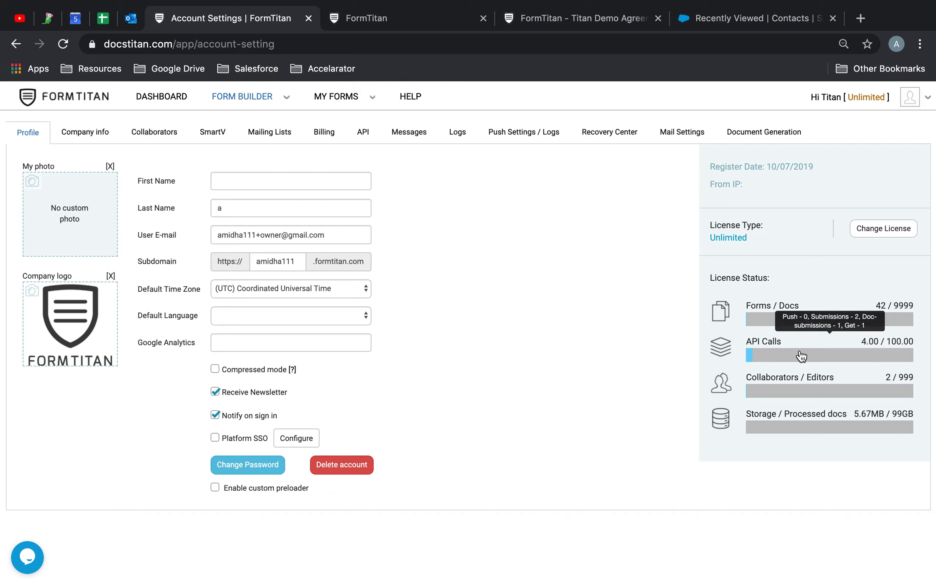
pyautogui.click(64, 45)
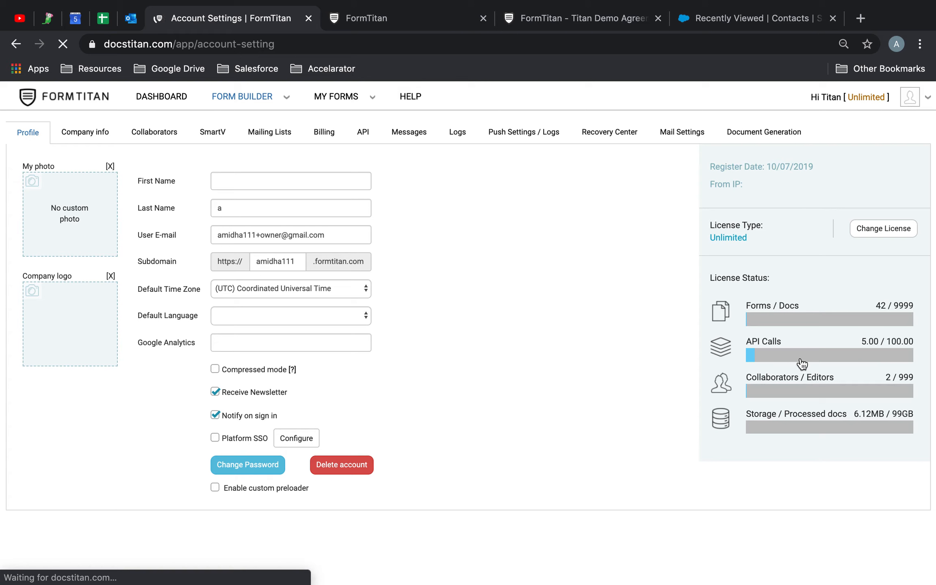
pyautogui.moveTo(855, 350)
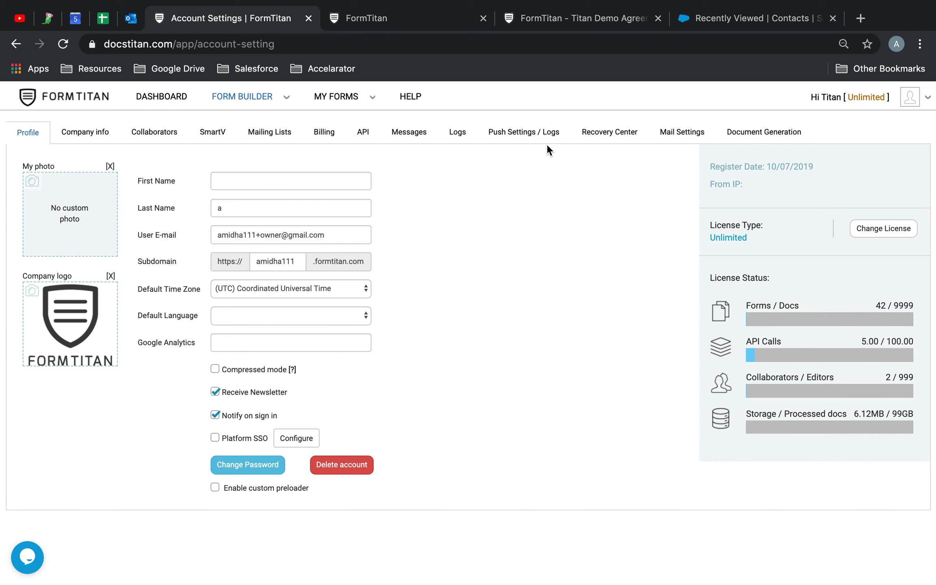
# - Refresh the push logs to confirm the Salesforce Contact and Files creations, and open the new contact
pyautogui.click(507, 128)
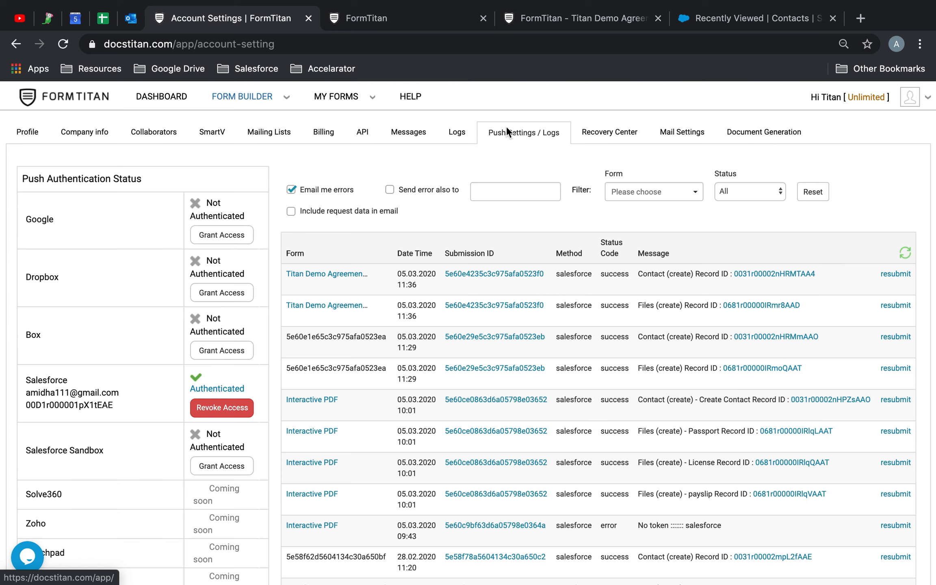
pyautogui.click(905, 252)
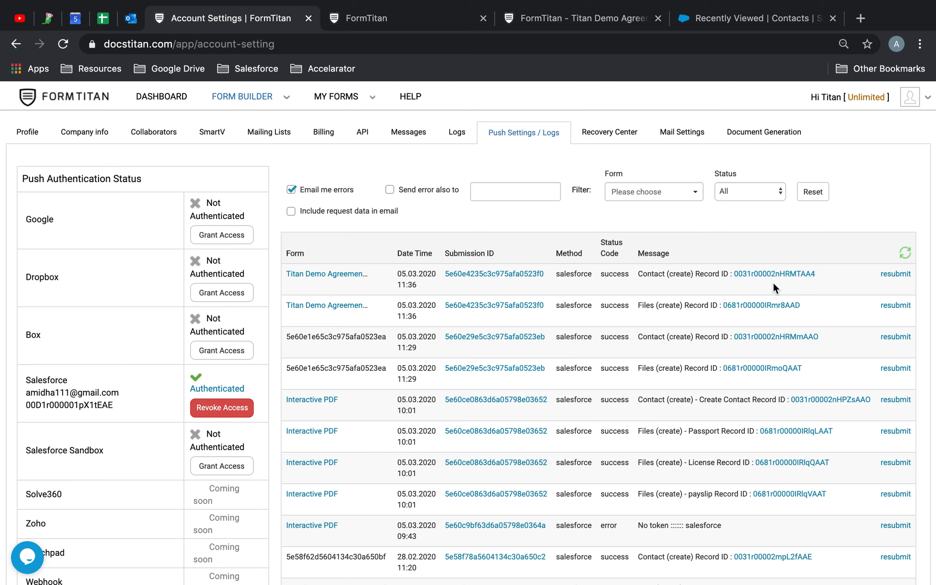
pyautogui.click(773, 278)
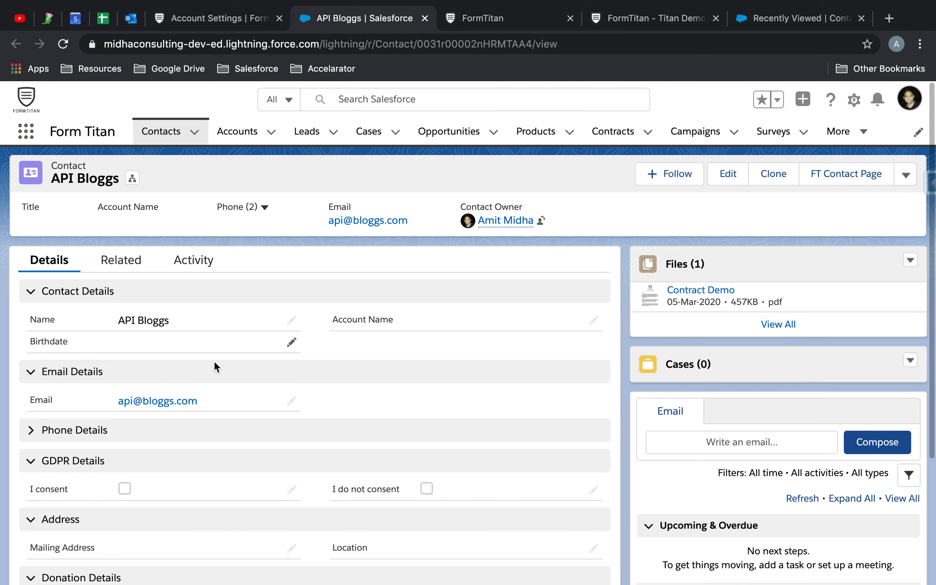
# - Preview the attached Contract Demo PDF through its page-3 signed details, then return to FormTitan
pyautogui.click(723, 294)
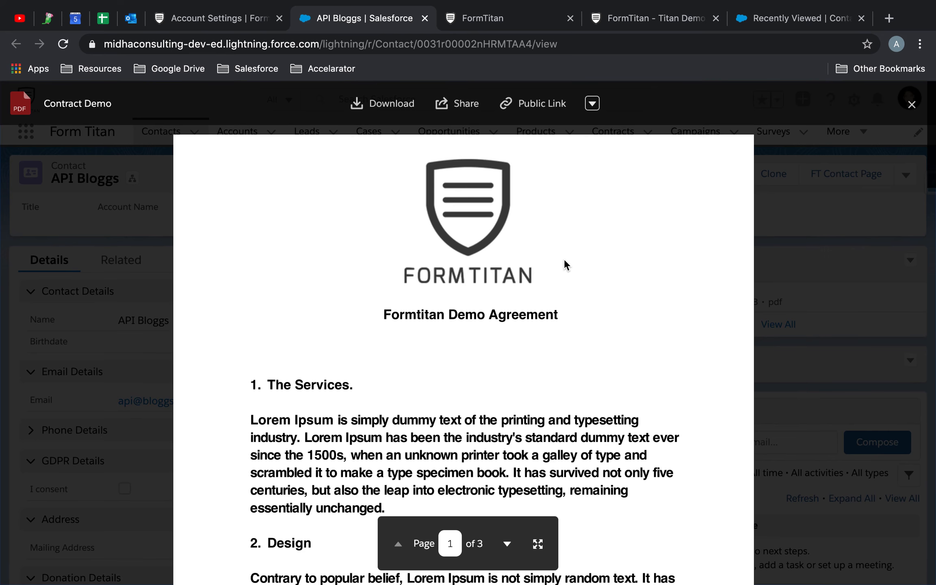
pyautogui.scroll(-20, 564, 262)
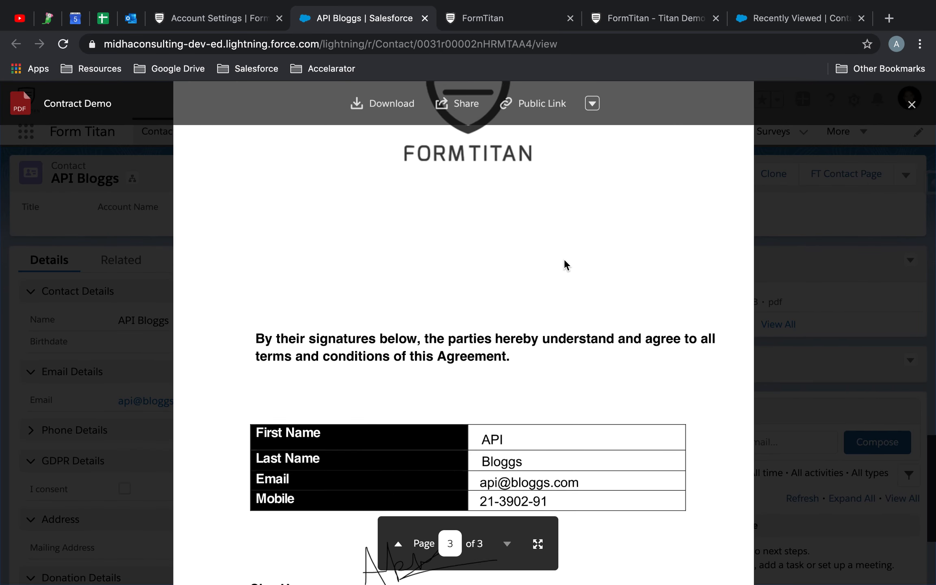
pyautogui.scroll(-3, 565, 262)
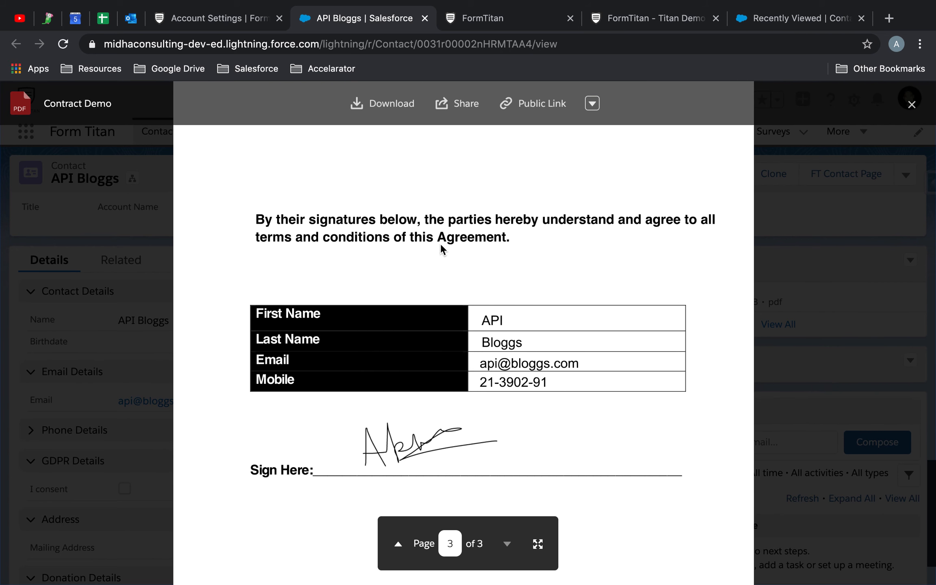
pyautogui.click(224, 18)
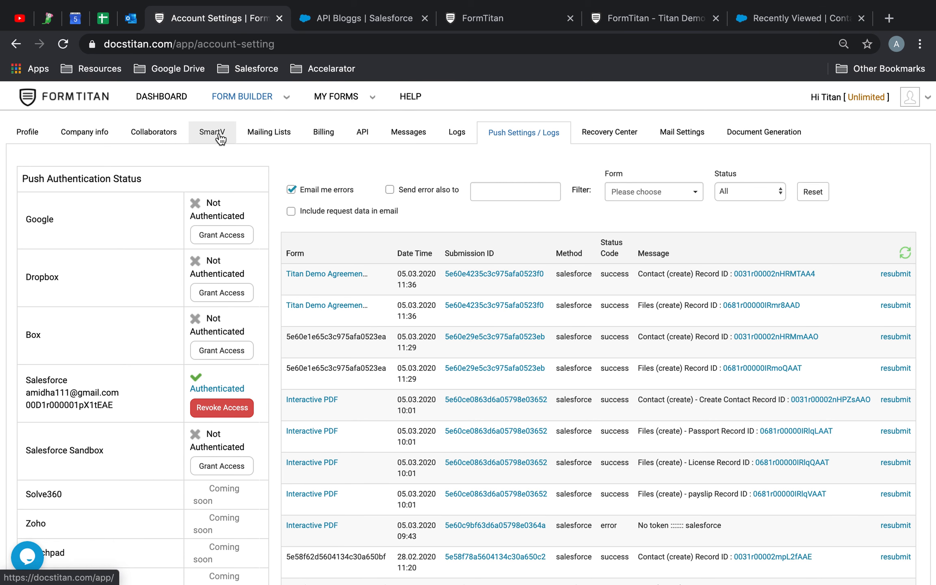
# - Review API Calls usage on the Profile page: 5.00/100.00, from 2 Submissions, 2 Doc-submissions, 1 Get
pyautogui.click(25, 131)
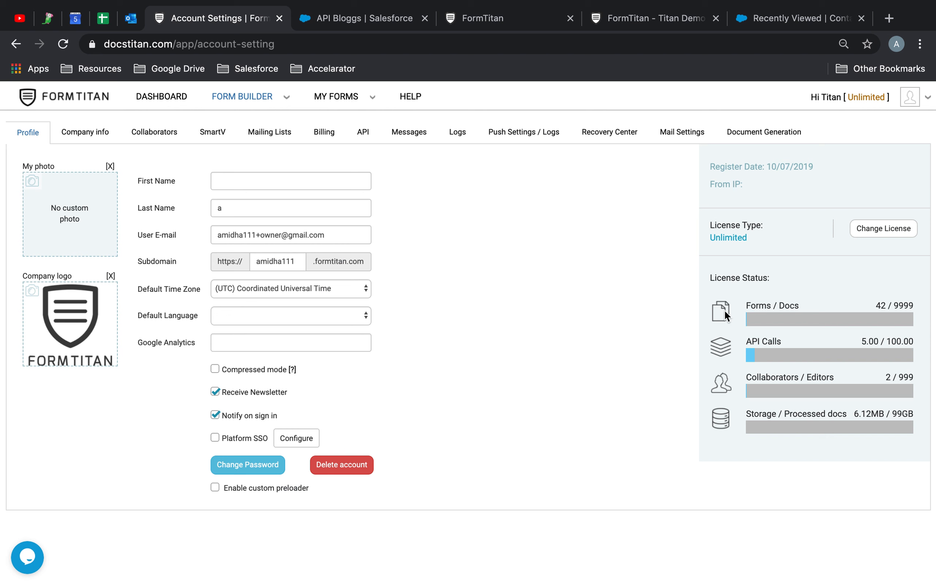
pyautogui.moveTo(760, 352)
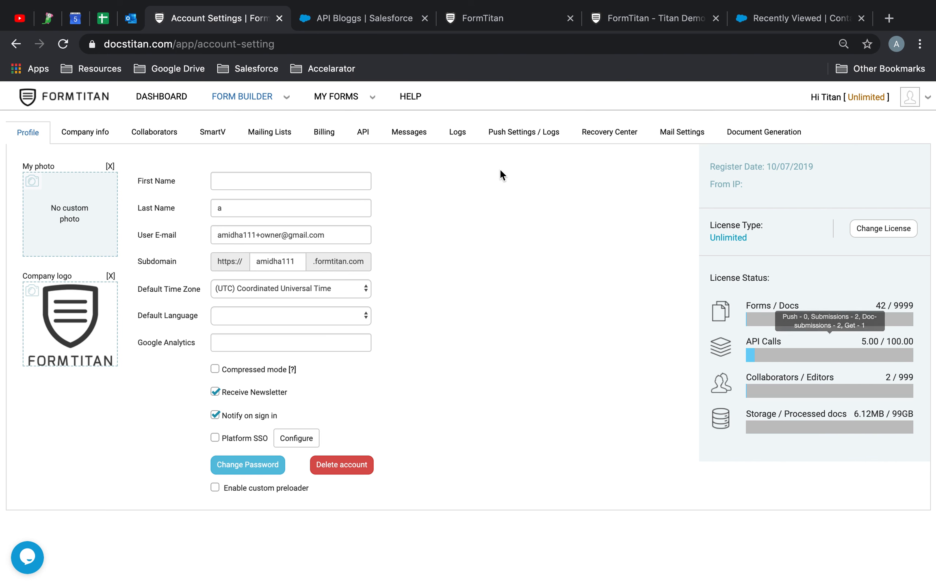
pyautogui.moveTo(589, 5)
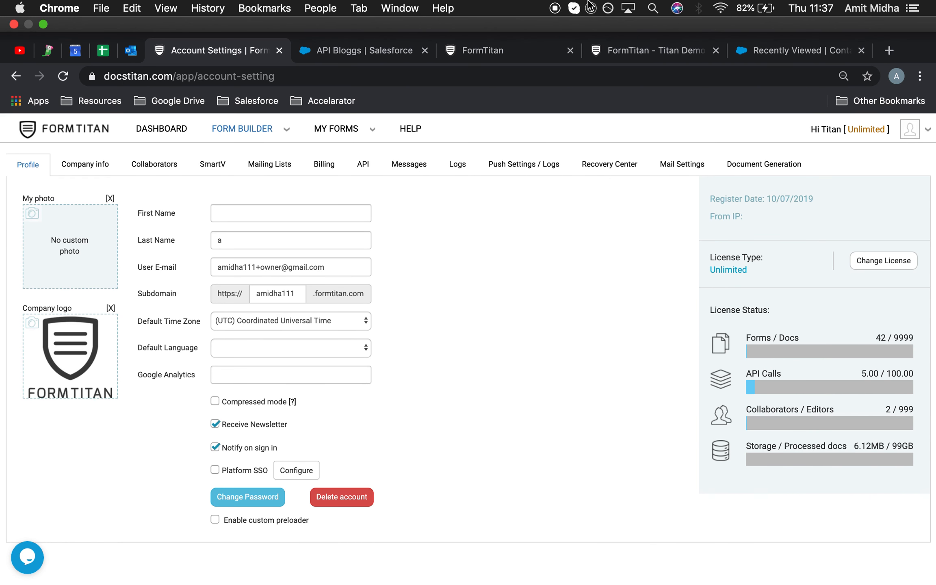